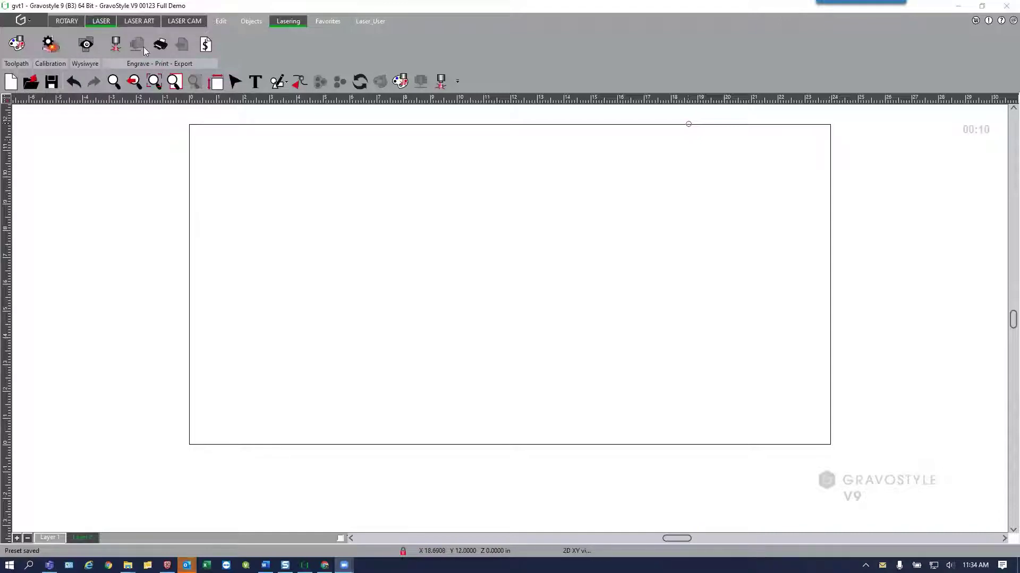
- Compare the standard tool ribbons of the Laser and Rotary environments, finishing in the Laser environment
left_click(101, 21)
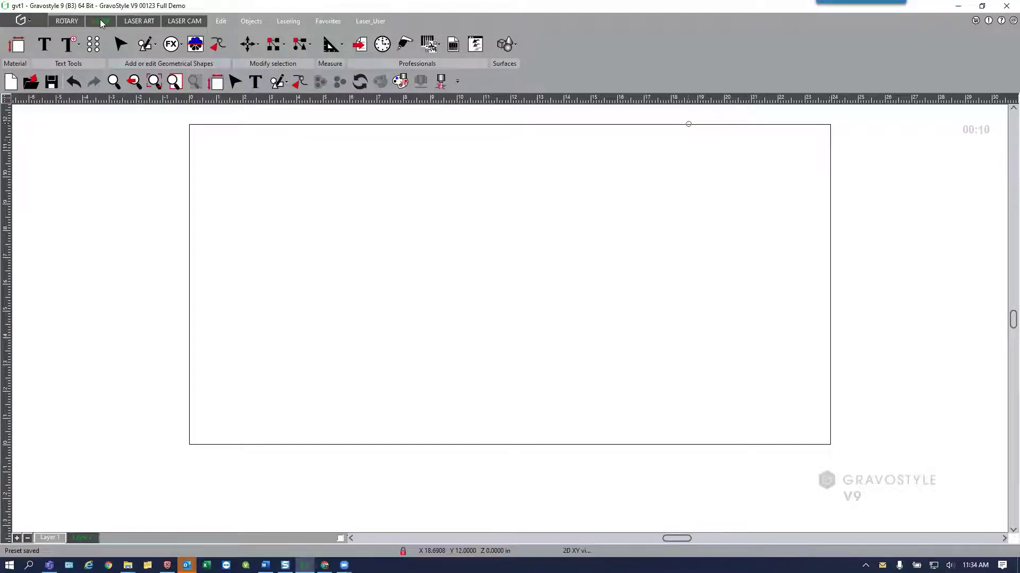
left_click(62, 23)
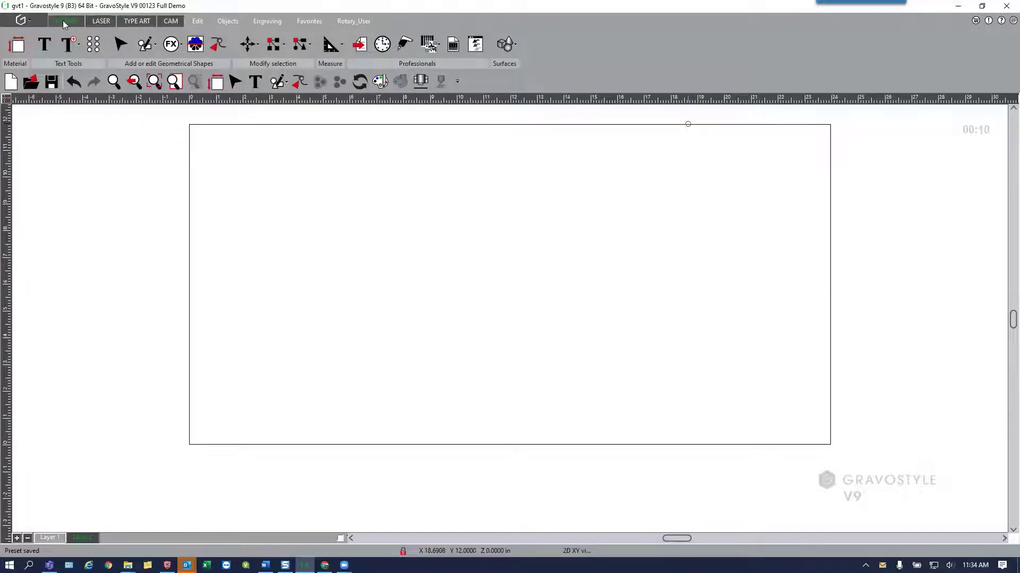
left_click(105, 21)
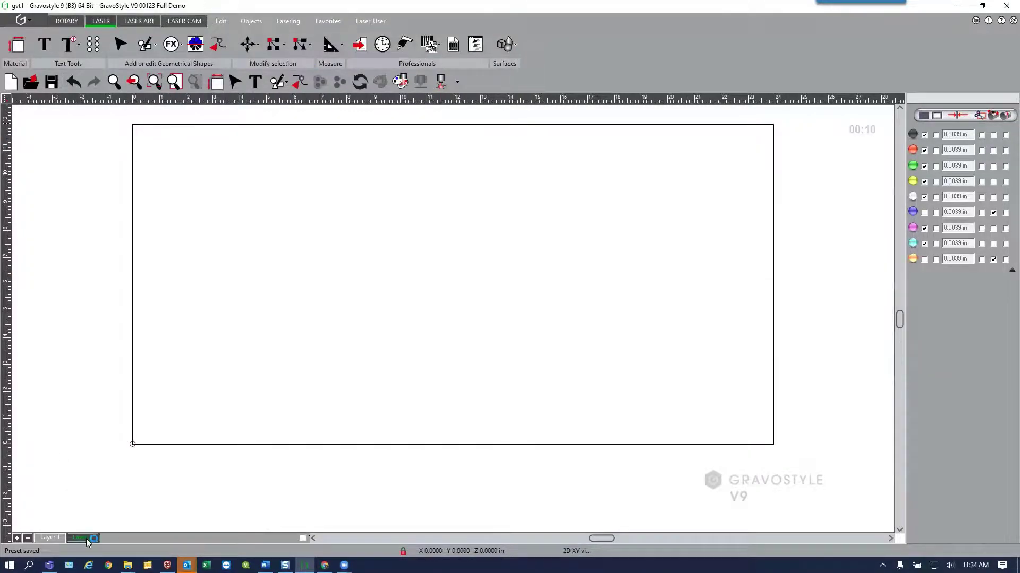
- View the contents of Layer 1 and return to Layer 2
left_click(53, 537)
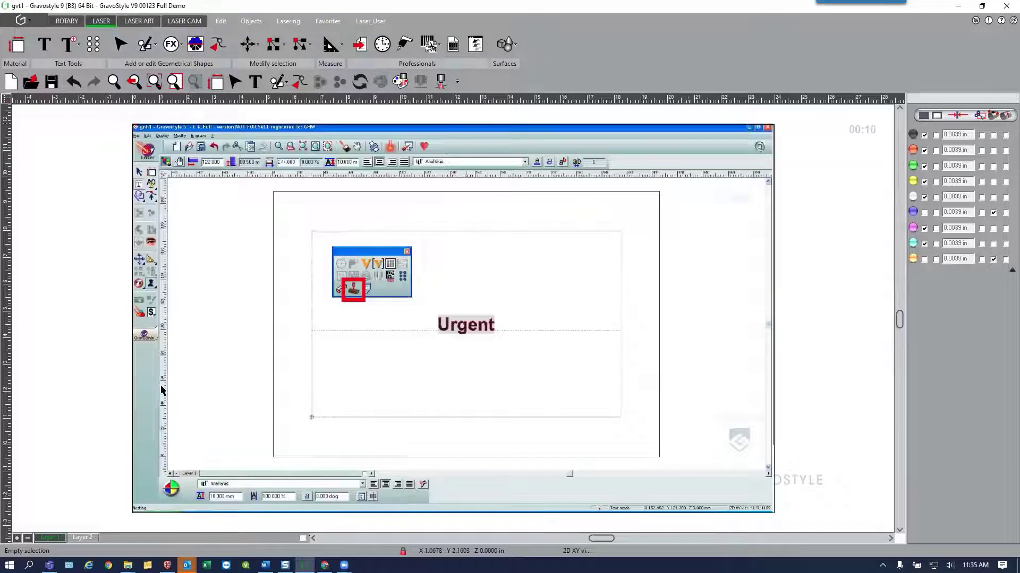
left_click(81, 538)
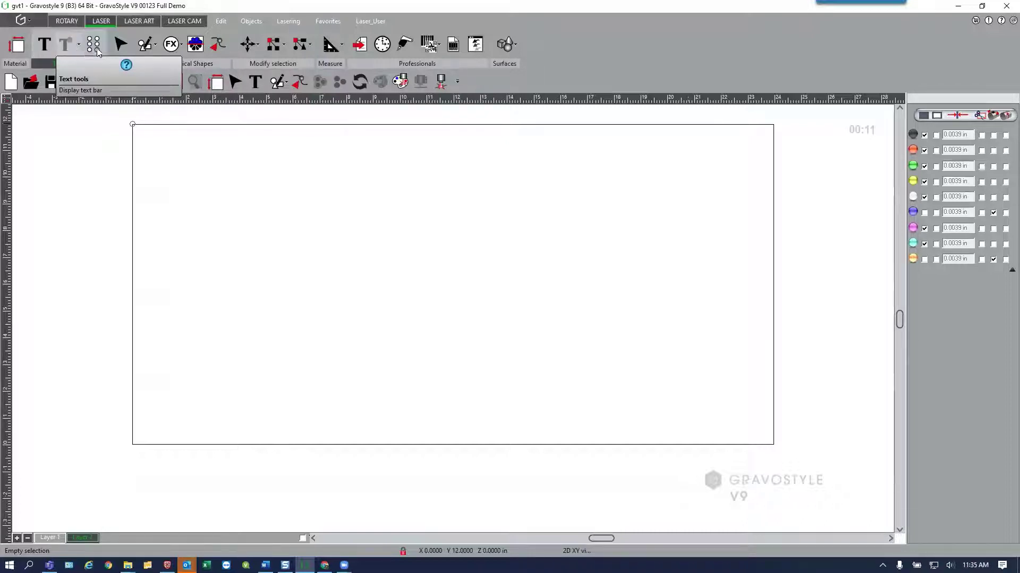
- Play the Star drawing tool's demonstration video and open the tool's help topic
left_click(153, 48)
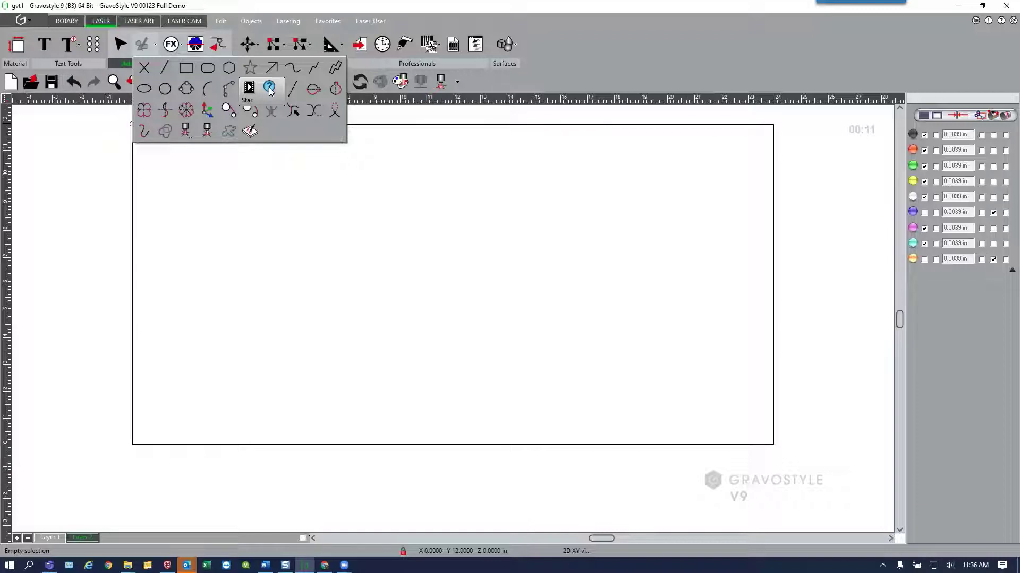
left_click(248, 87)
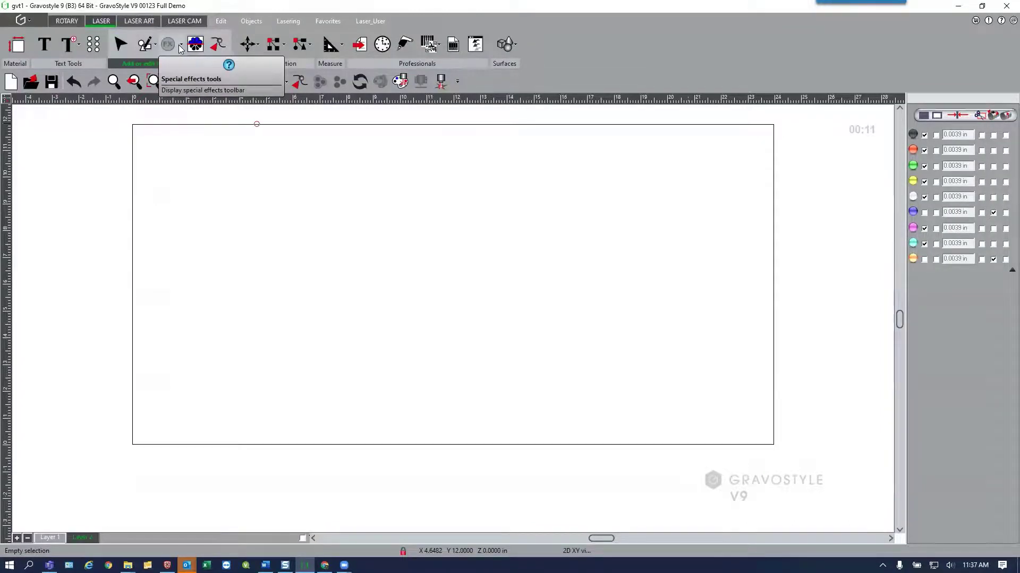
left_click(156, 47)
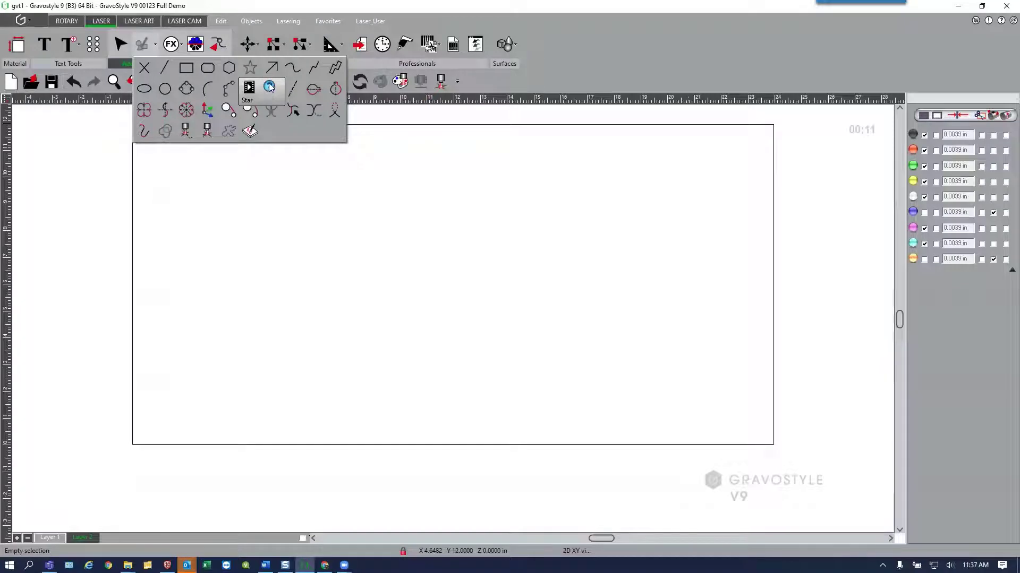
left_click(270, 88)
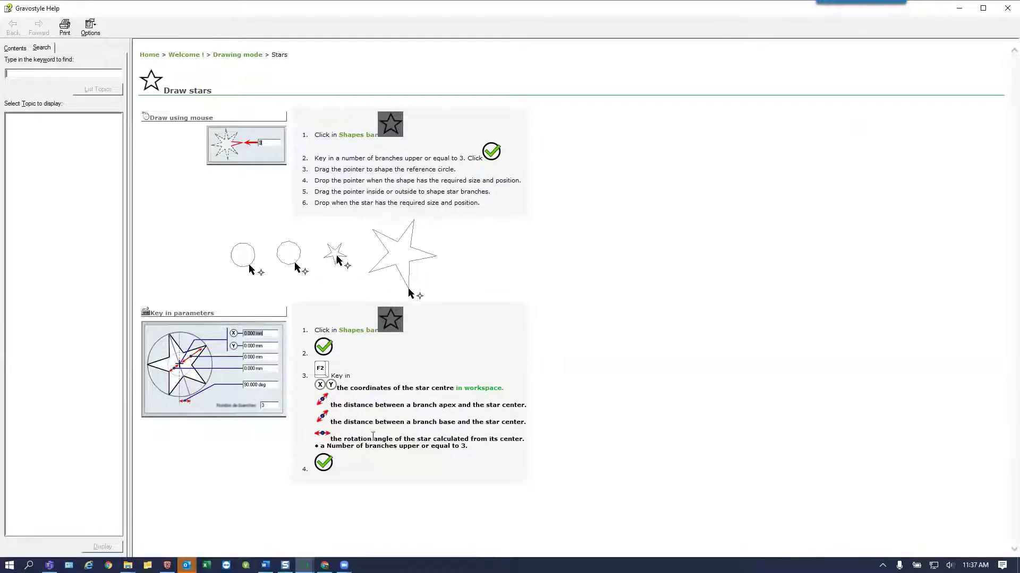
- Follow the Shapes bar link in the star instructions, review the drawing mode tools, and close both help windows
left_click(347, 335)
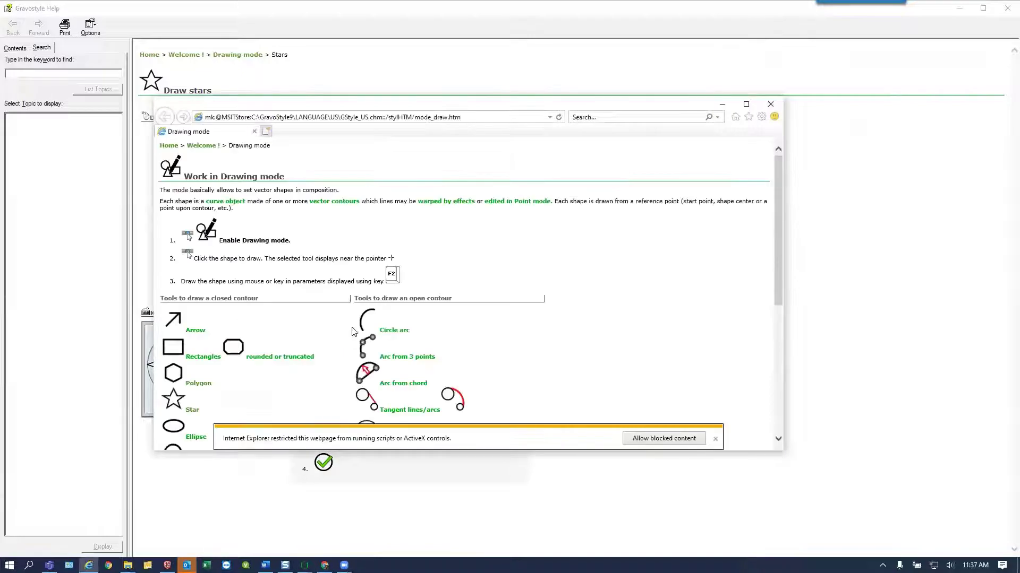
scroll(544, 313, "down", 1)
scroll(544, 313, "down", 3)
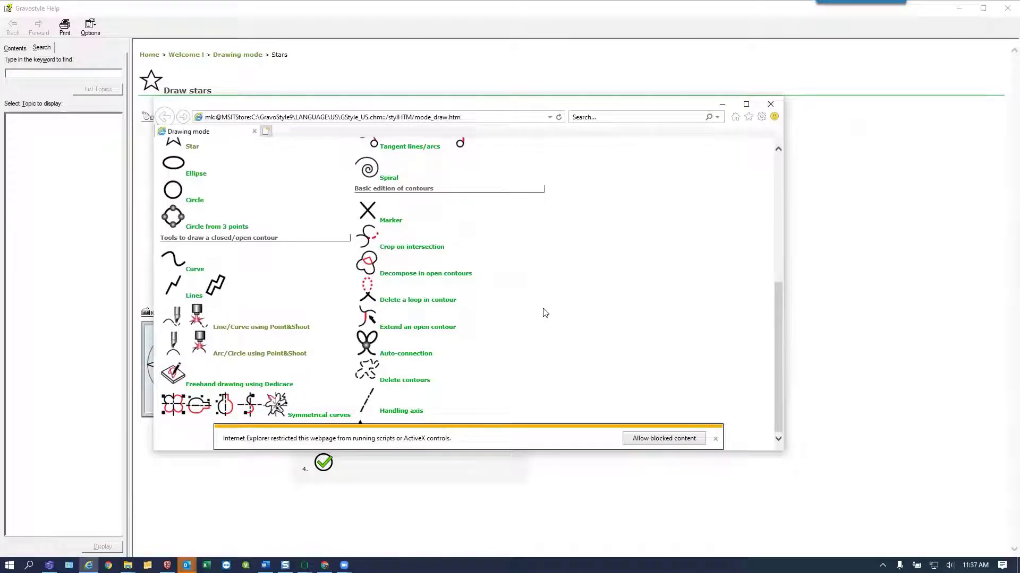
scroll(544, 313, "up", 10)
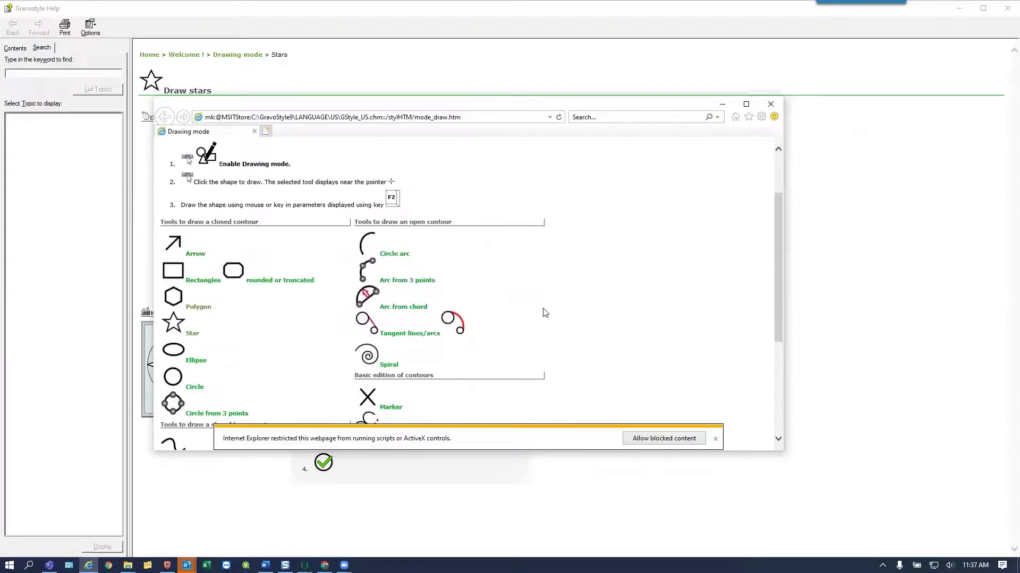
left_click(771, 104)
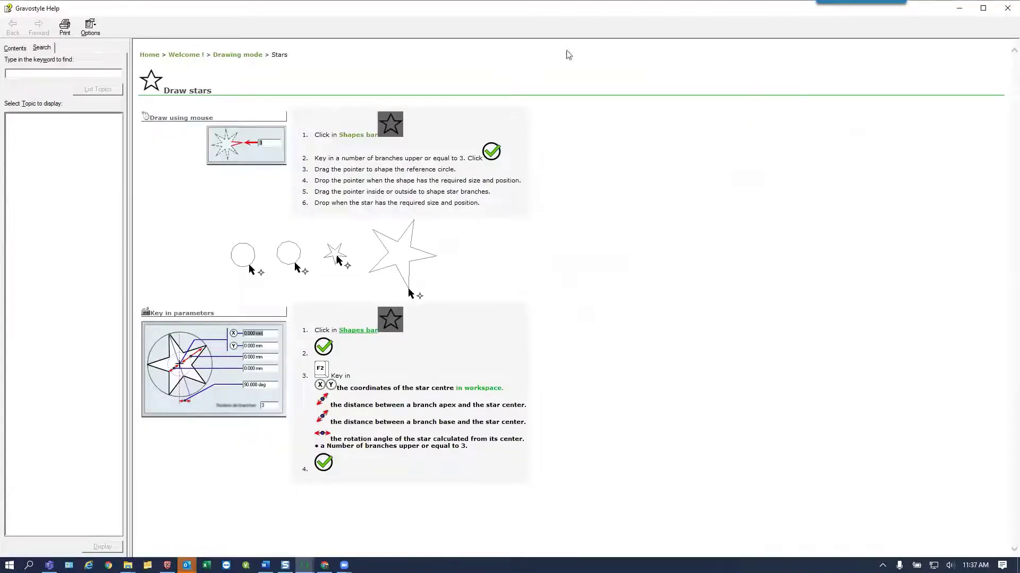
left_click(1006, 9)
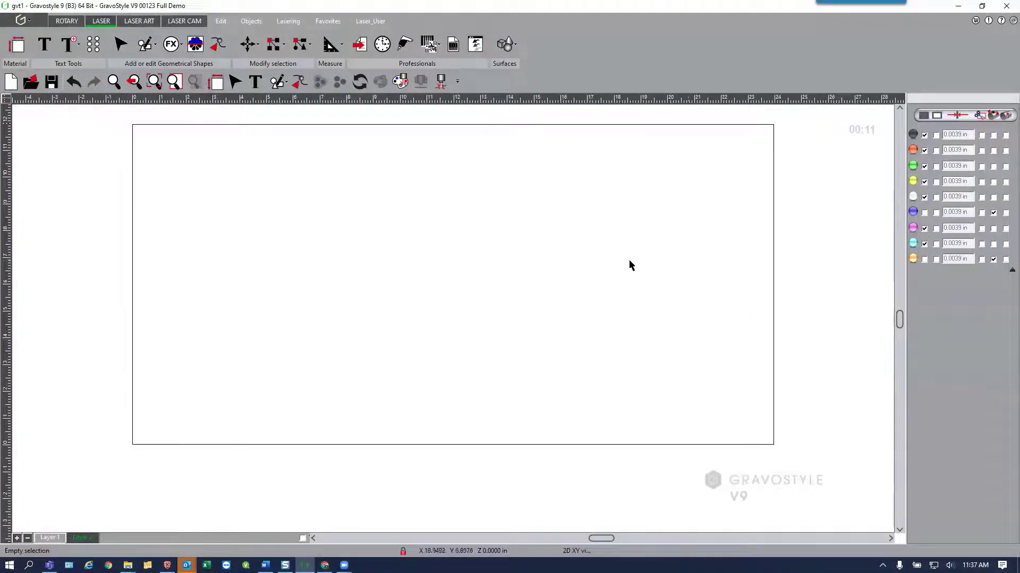
- Open the general program help, search it for "guided tour", and display the topic "Gravostyle: Guided tour"
left_click(1001, 23)
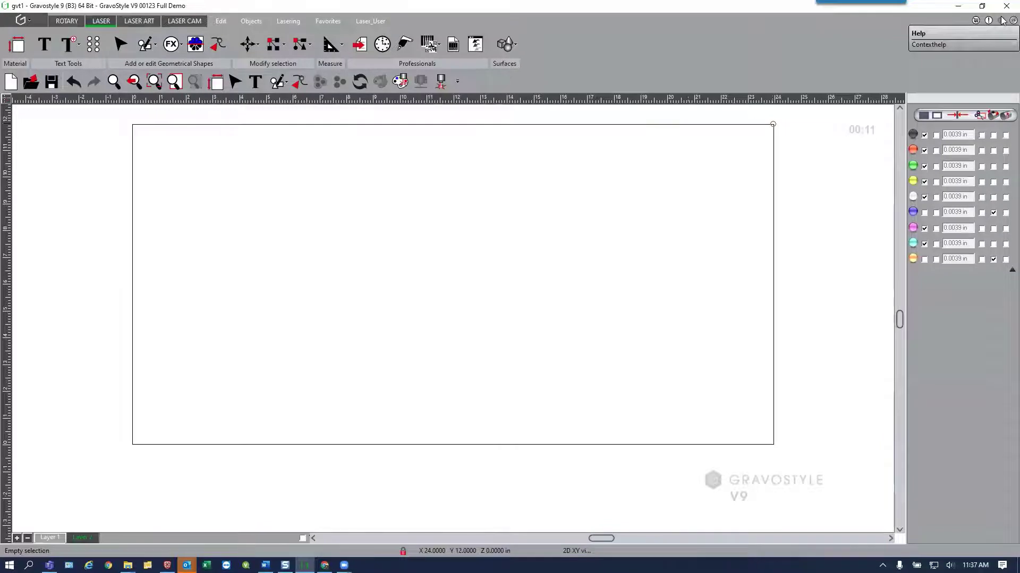
left_click(1001, 19)
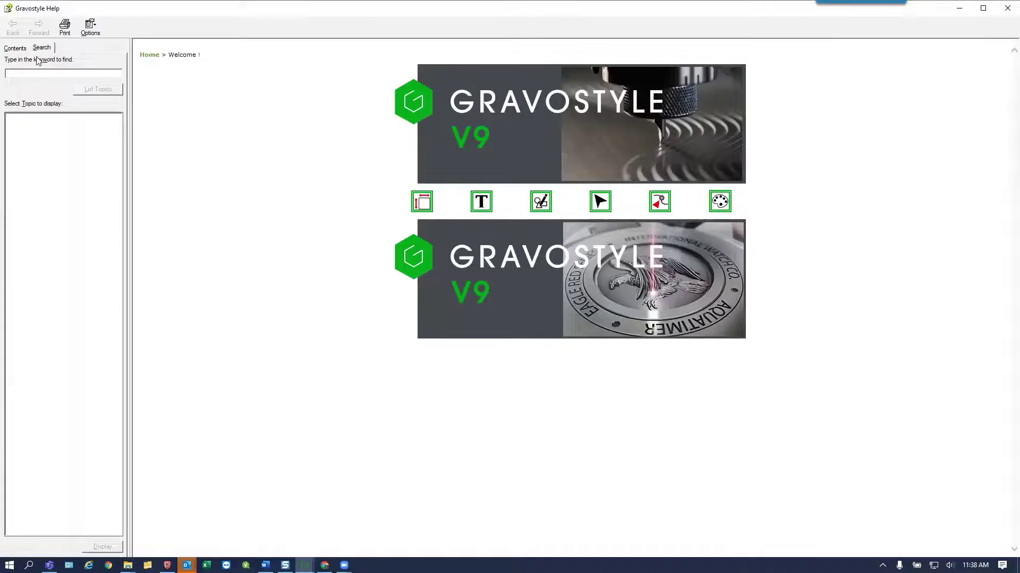
left_click(21, 48)
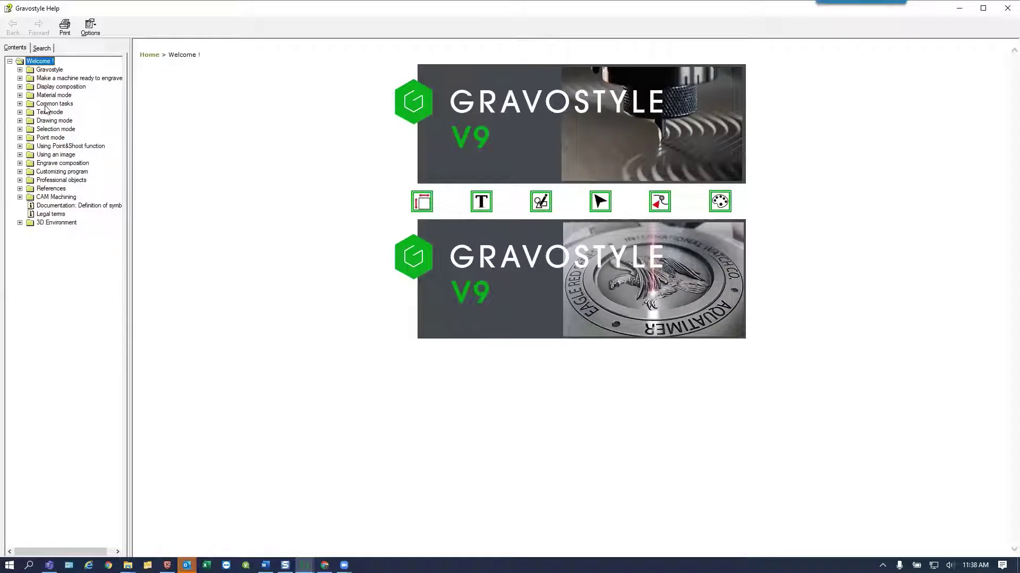
left_click(42, 48)
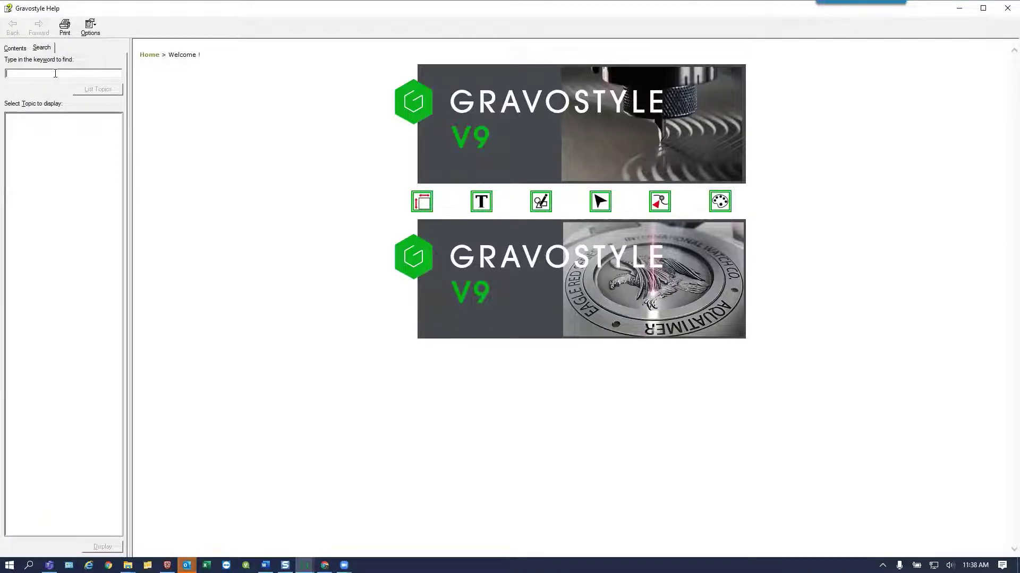
type("guided tour")
key("Return")
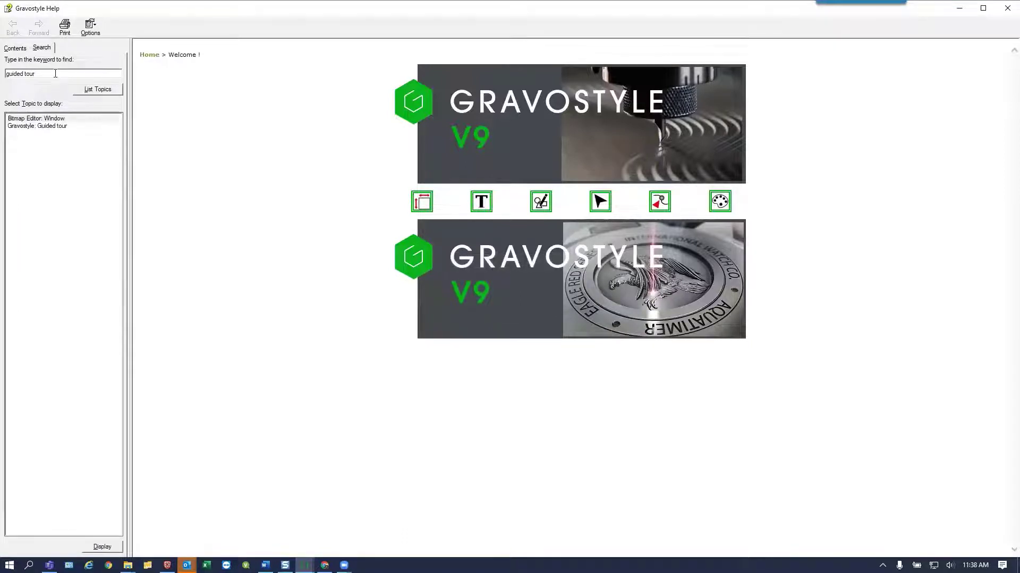
left_click(48, 127)
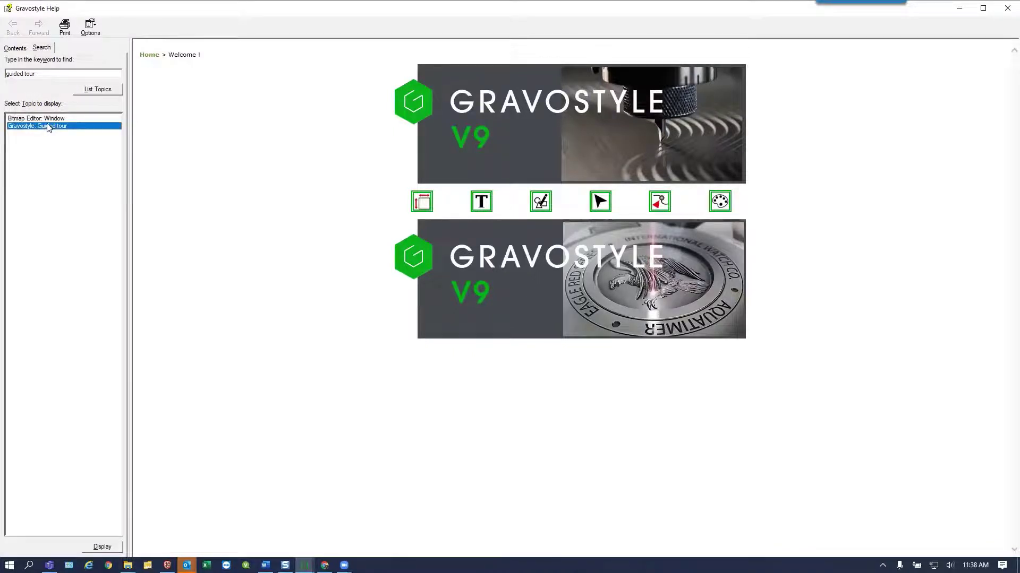
double_click(49, 127)
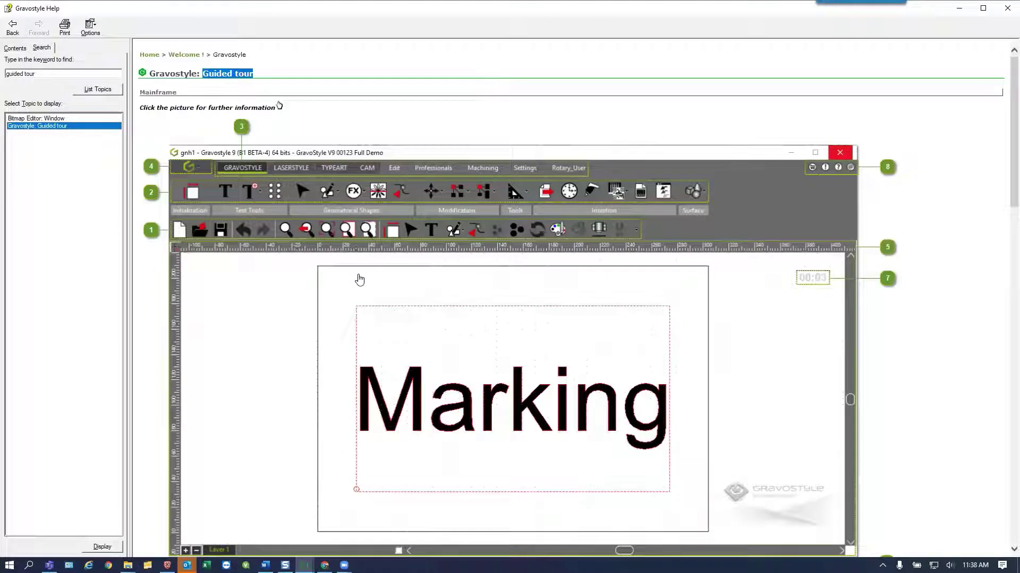
- Open the Ribbons help page from the guided tour's interface picture and review its listed tools and commands
scroll(358, 282, "down", 1)
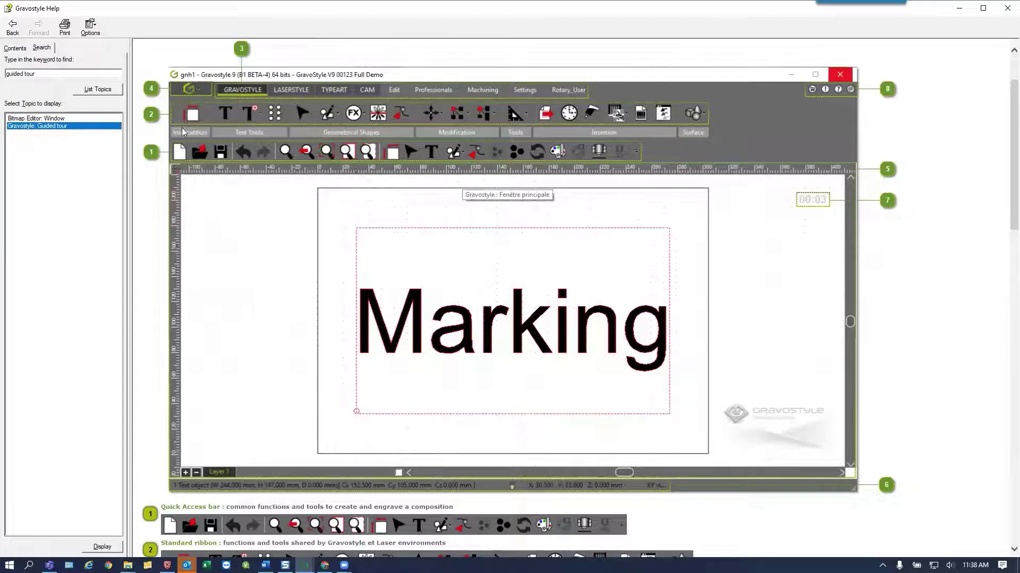
left_click(359, 114)
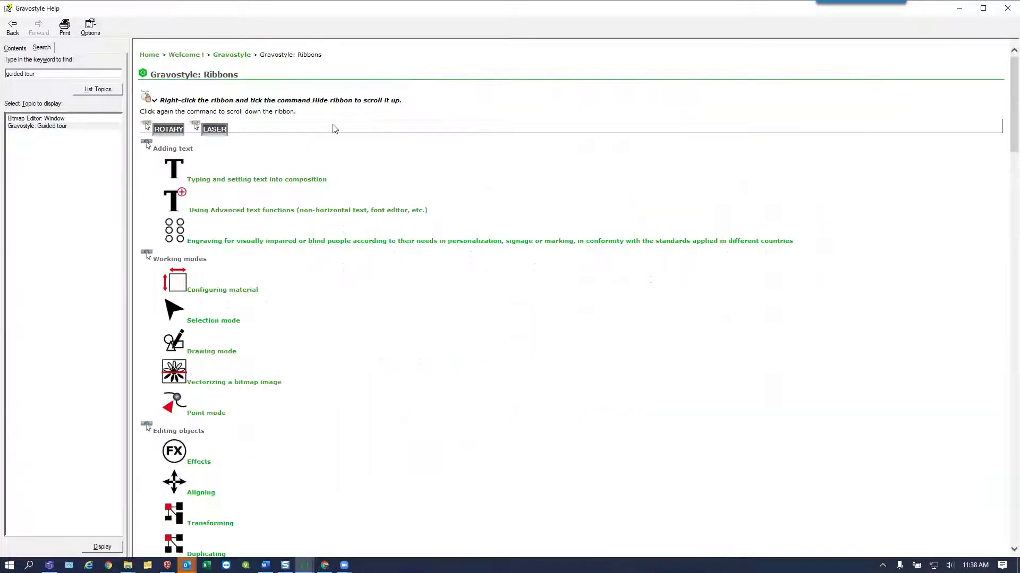
scroll(270, 402, "down", 5)
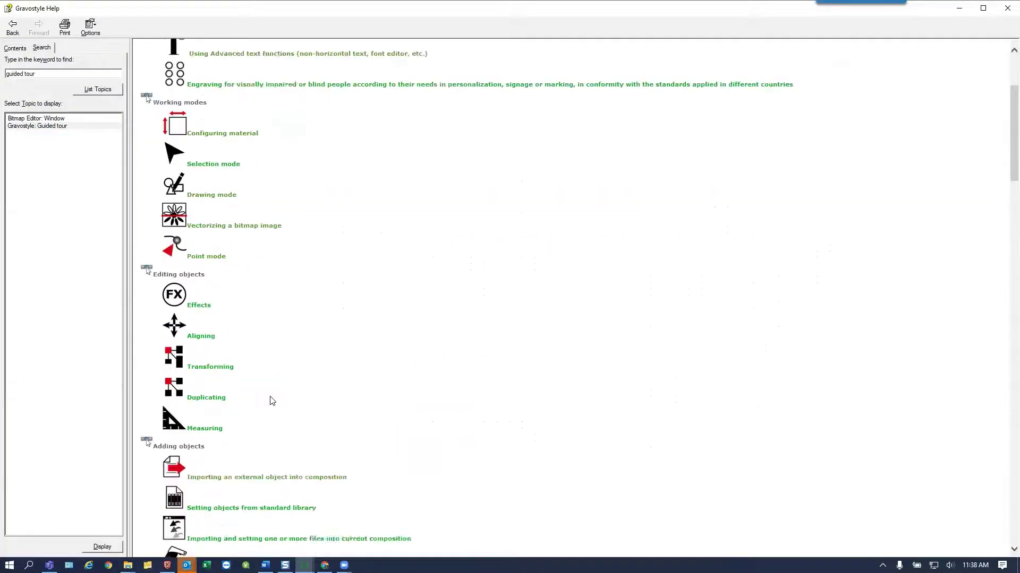
scroll(271, 401, "down", 10)
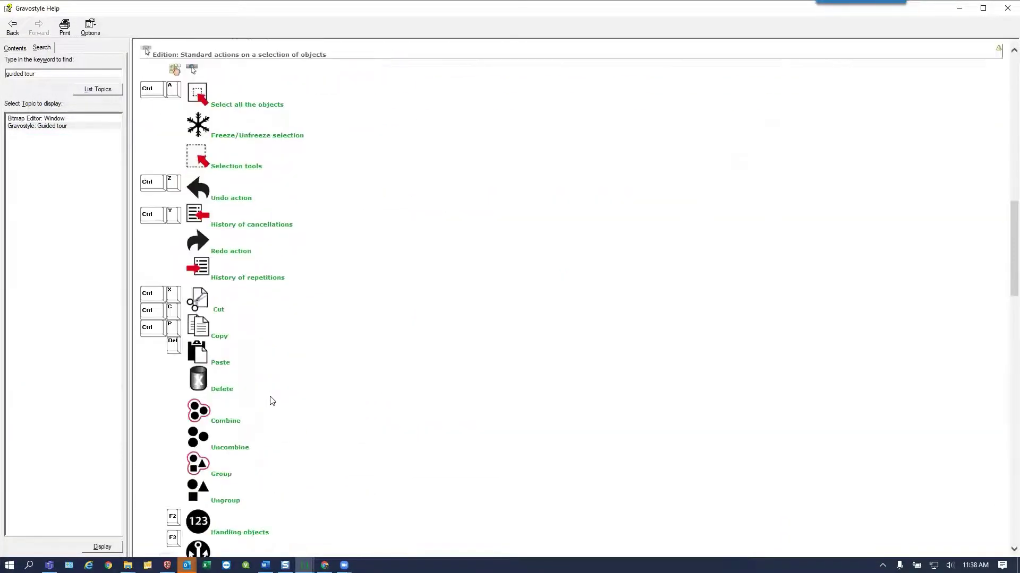
scroll(270, 401, "down", 3)
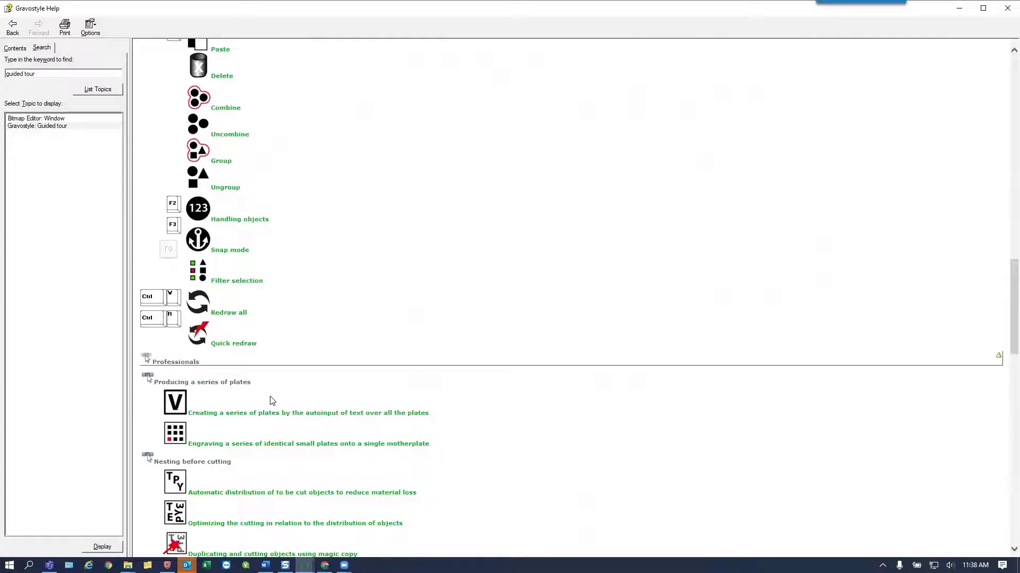
scroll(271, 401, "down", 3)
scroll(271, 401, "up", 15)
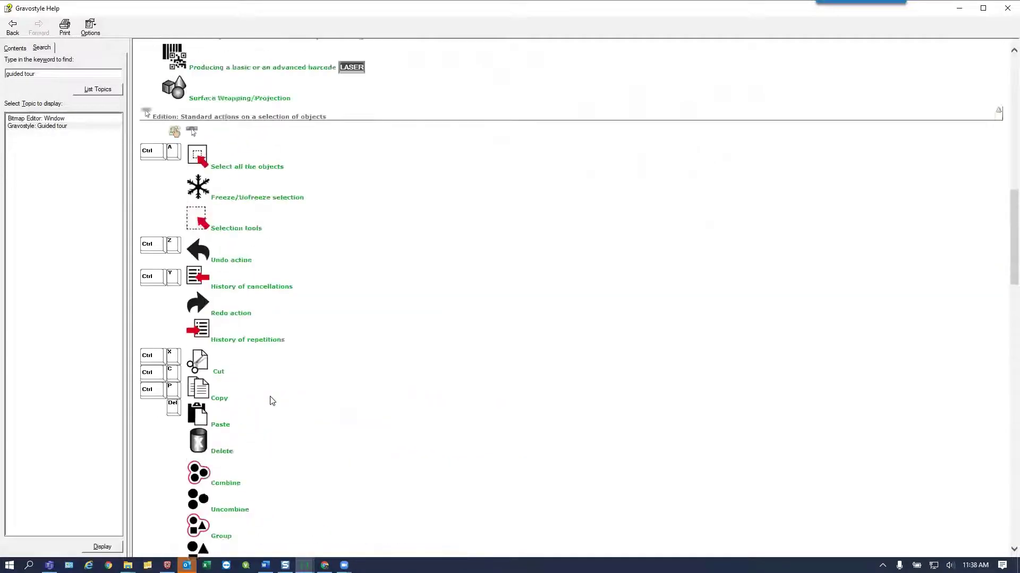
scroll(270, 401, "up", 3)
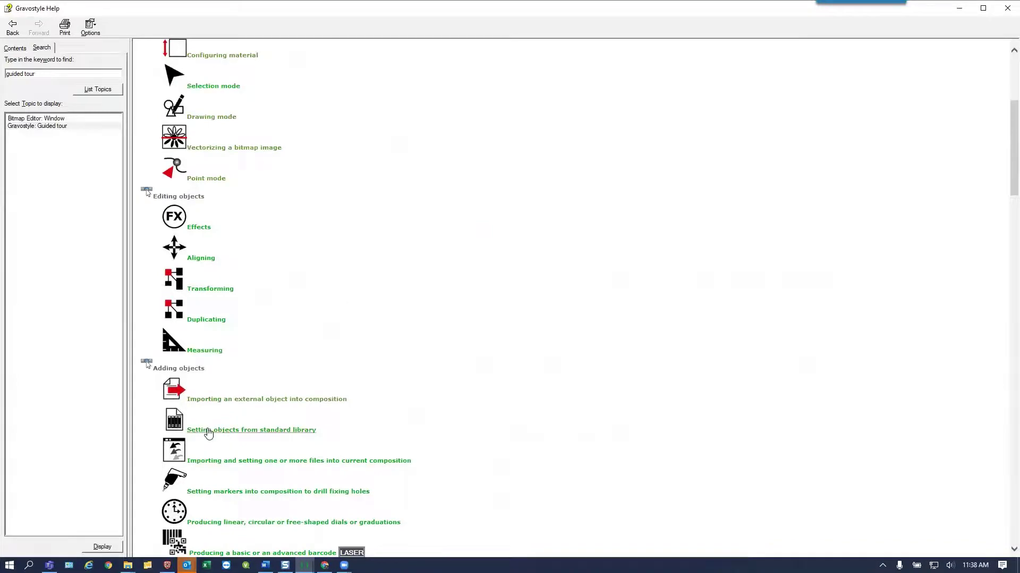
- Read the help topic on setting objects from the standard library and return to the guided tour page
left_click(208, 431)
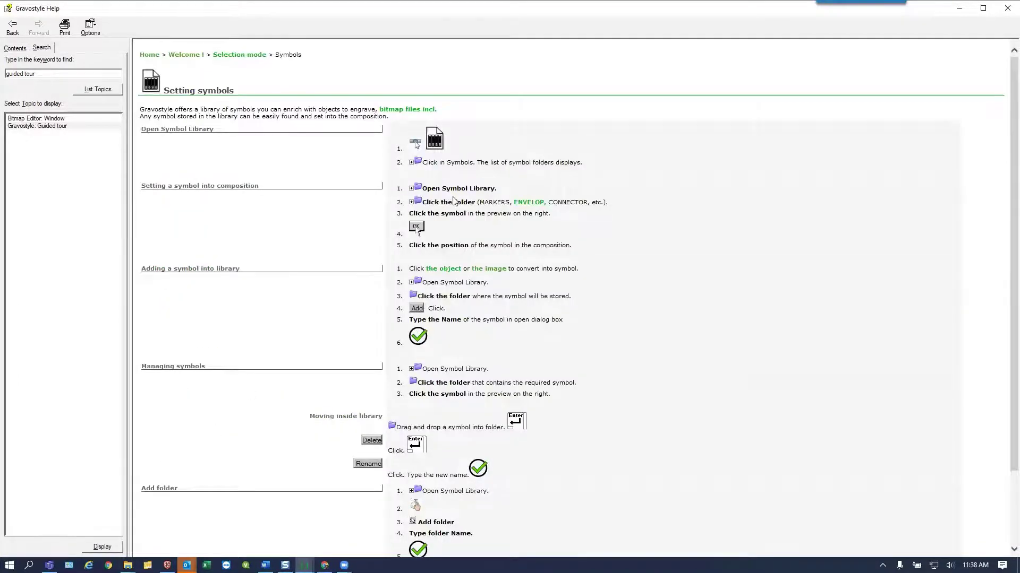
scroll(453, 201, "down", 2)
scroll(454, 201, "up", 2)
left_click(15, 29)
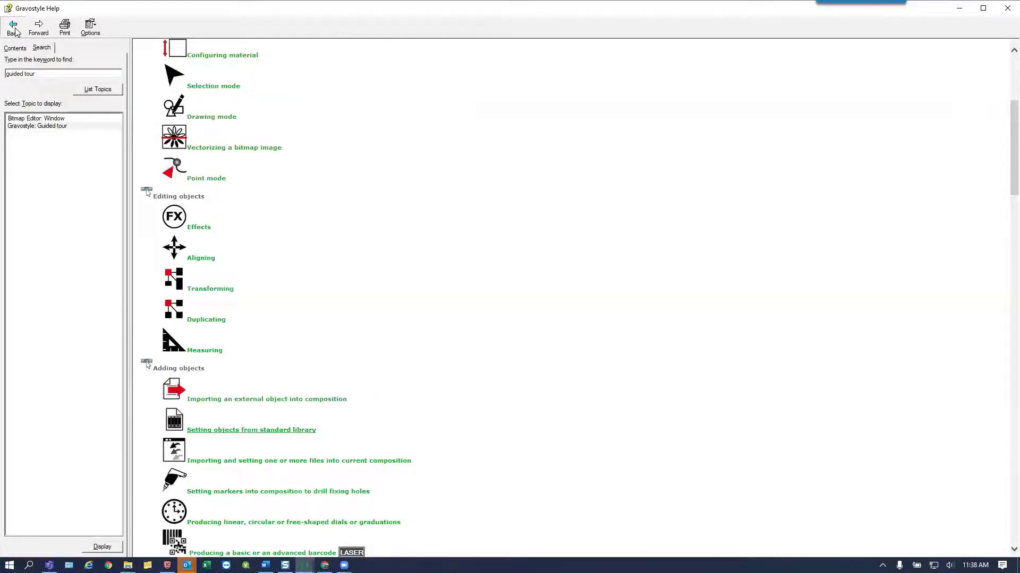
left_click(14, 29)
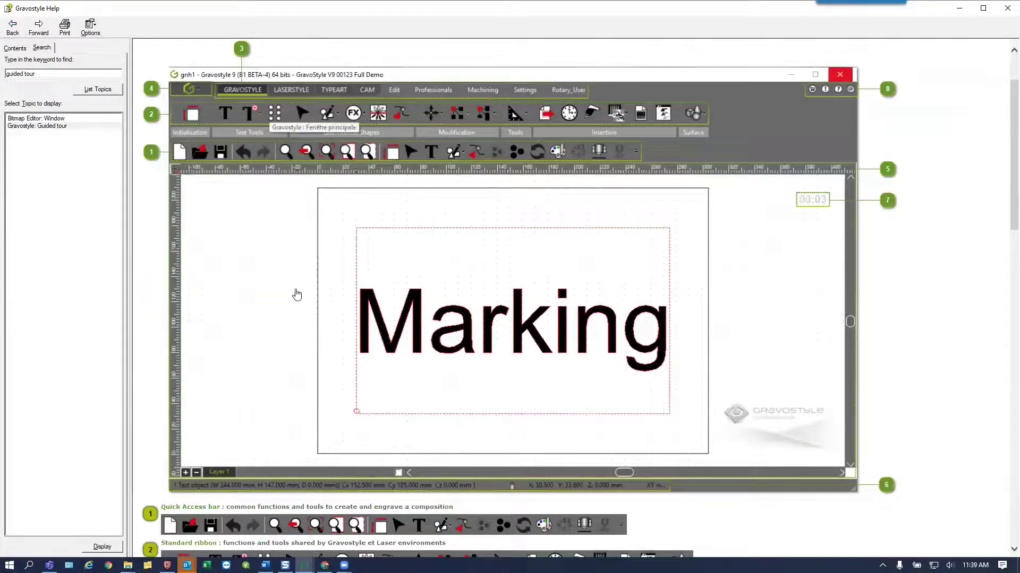
- Review the guided tour's interface sections, including the Home menu commands, and close the help
scroll(342, 321, "down", 12)
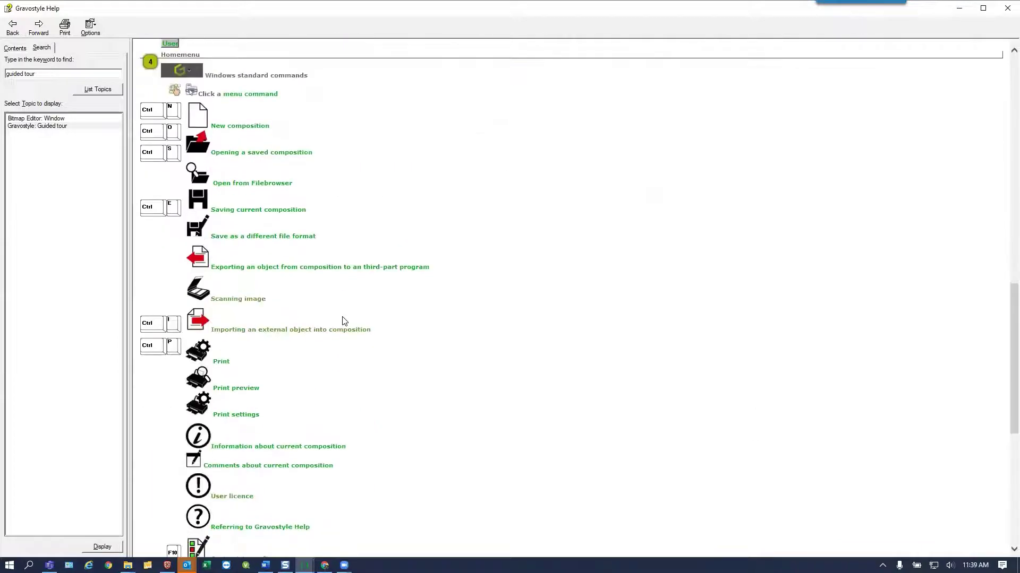
scroll(342, 321, "up", 15)
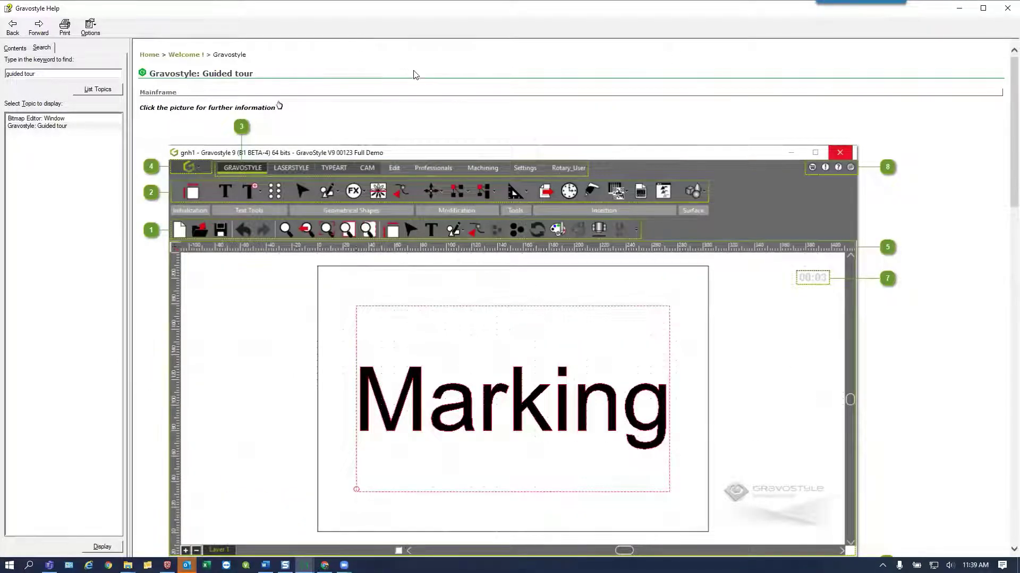
left_click(1006, 9)
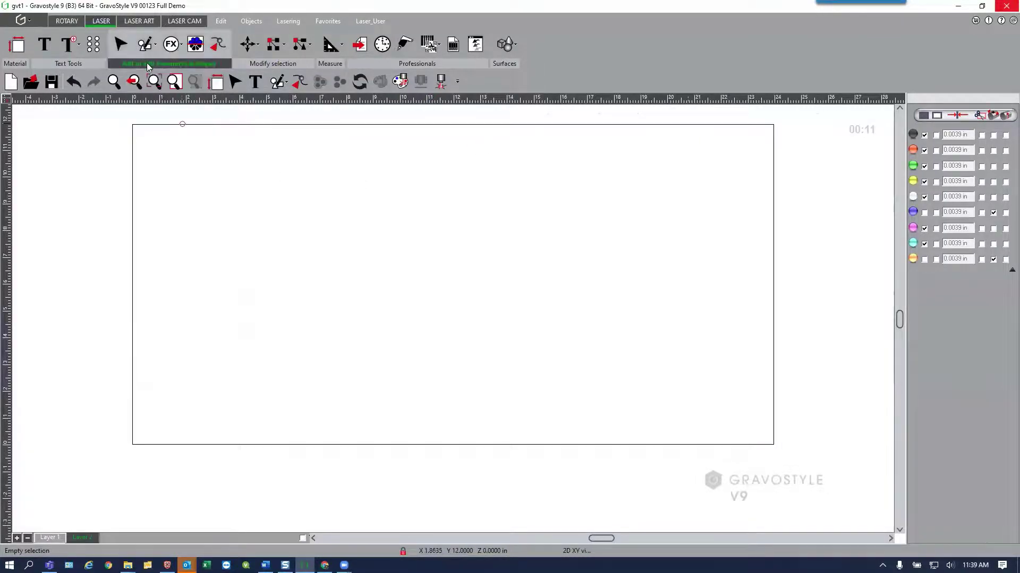
- Open the help page on symmetric curves from the shape tools, read through its drawing procedures, and close the help
left_click(148, 48)
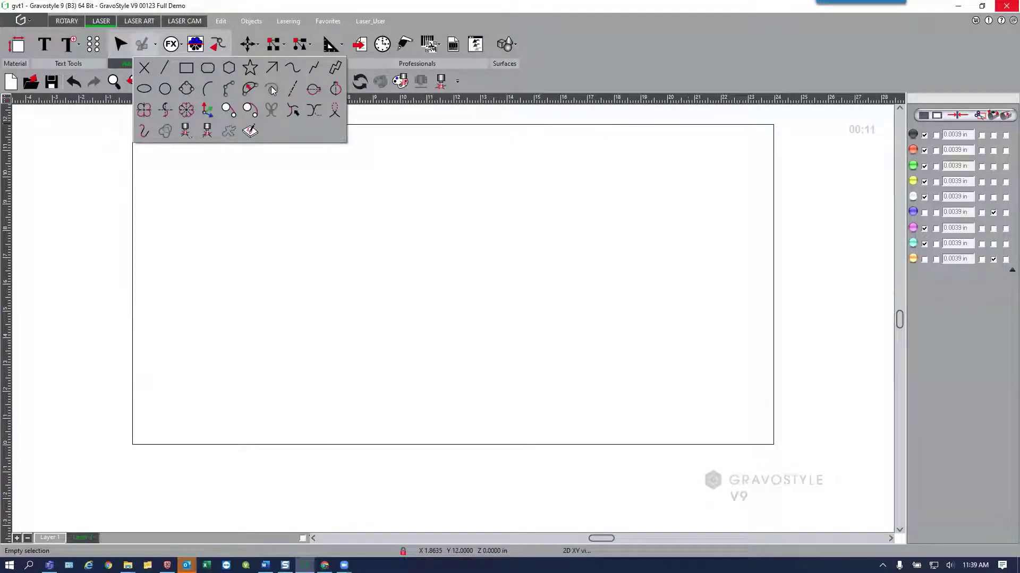
key("F1")
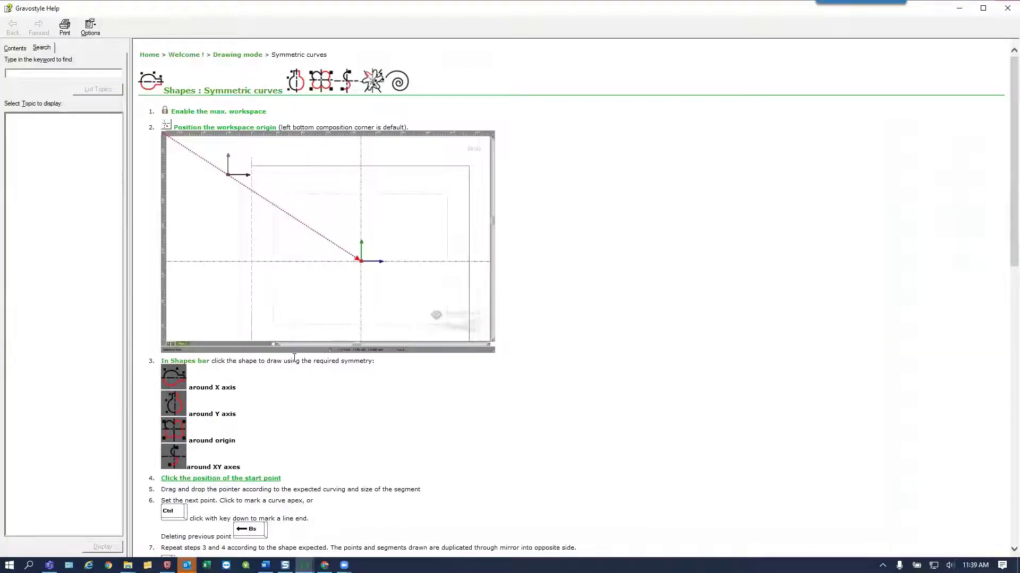
scroll(289, 367, "down", 9)
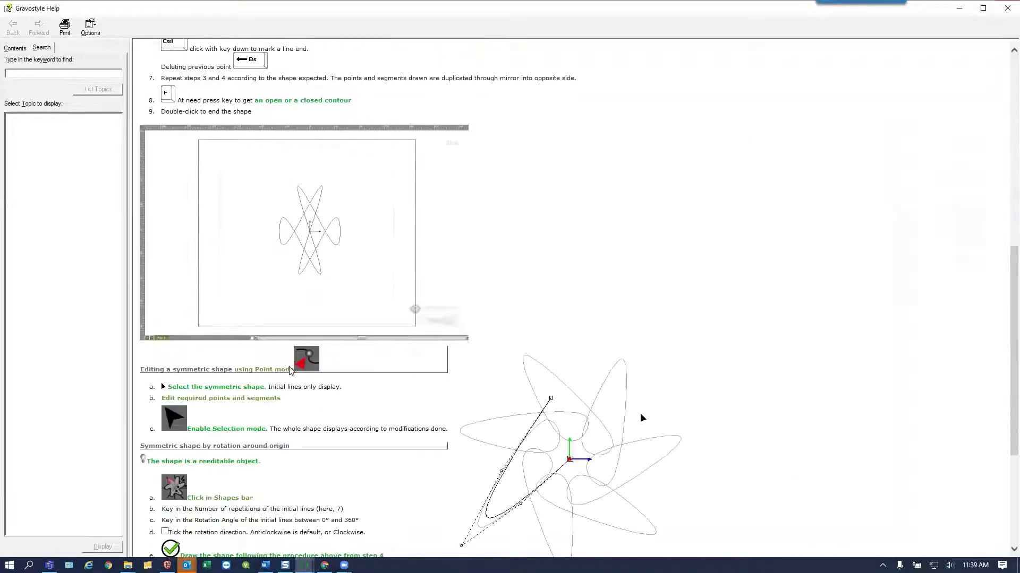
scroll(290, 371, "down", 4)
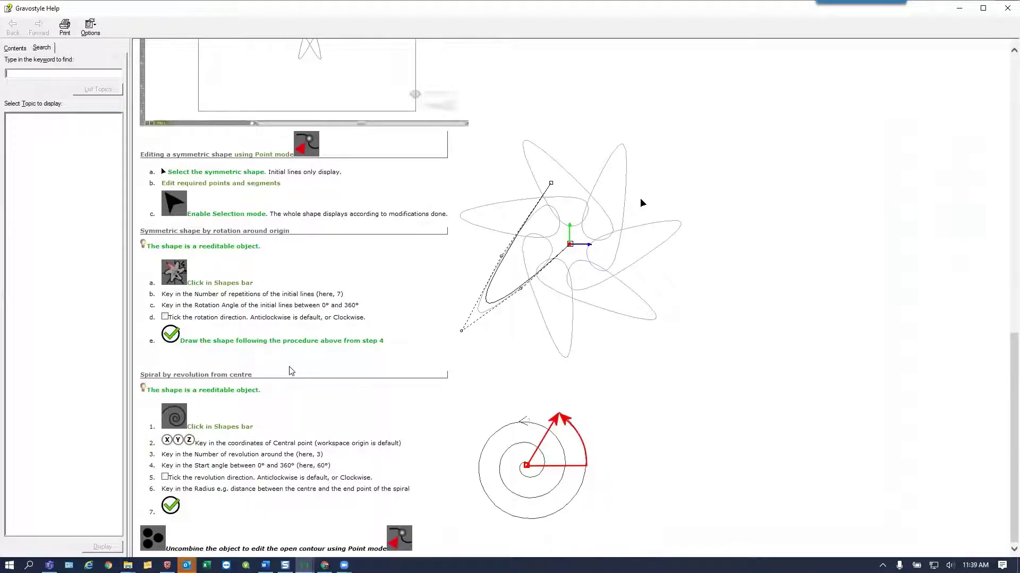
scroll(291, 370, "up", 13)
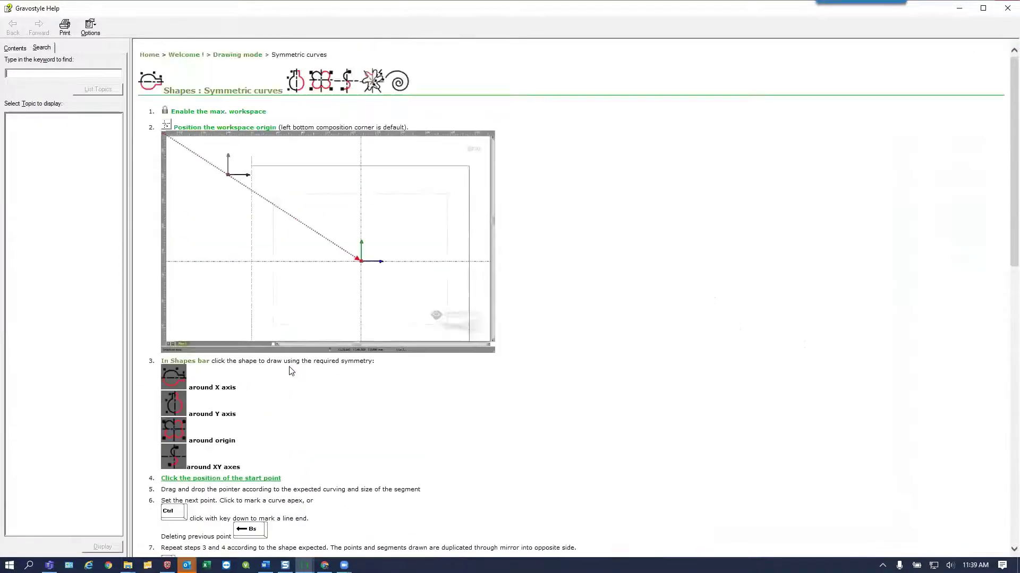
left_click(1007, 8)
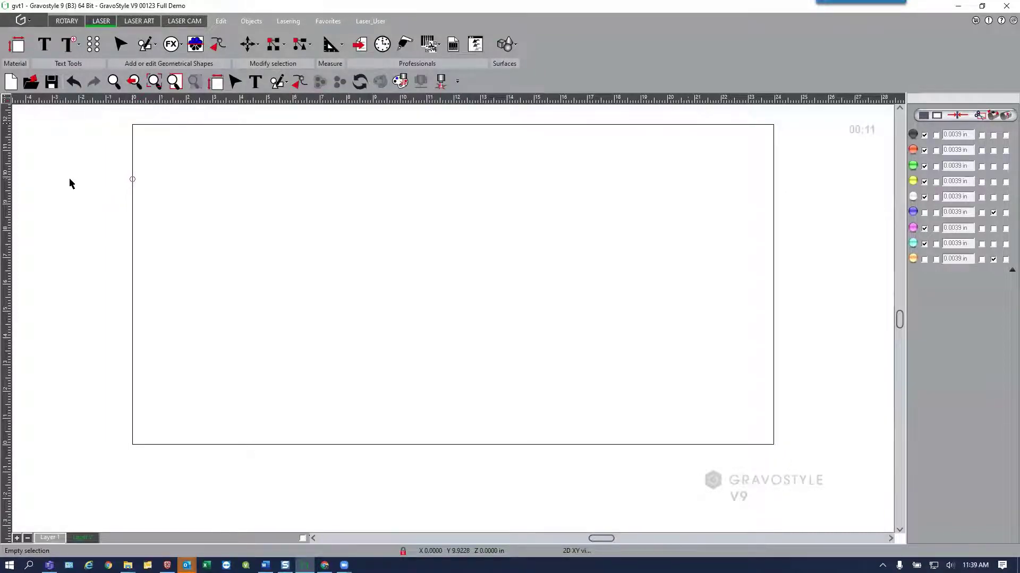
- Start text mode on the plate, look through the available text tools, and display the Rapido text settings
left_click(76, 48)
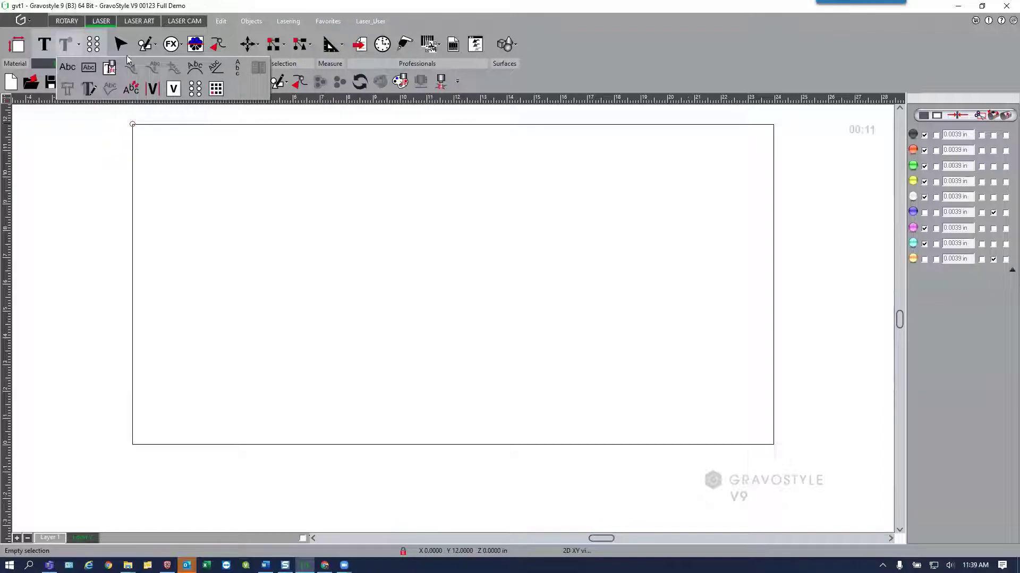
left_click(80, 47)
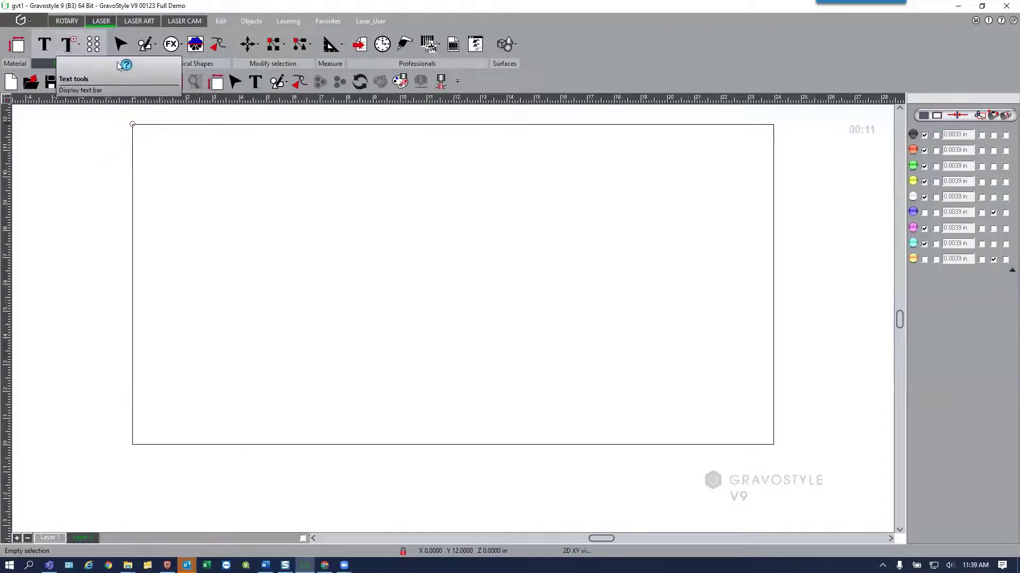
left_click(255, 82)
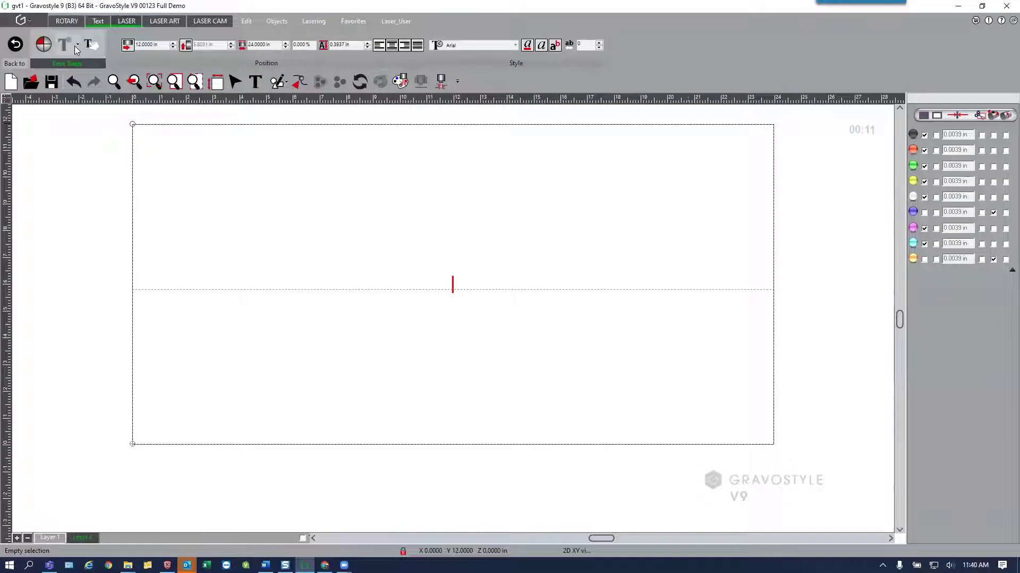
left_click(75, 46)
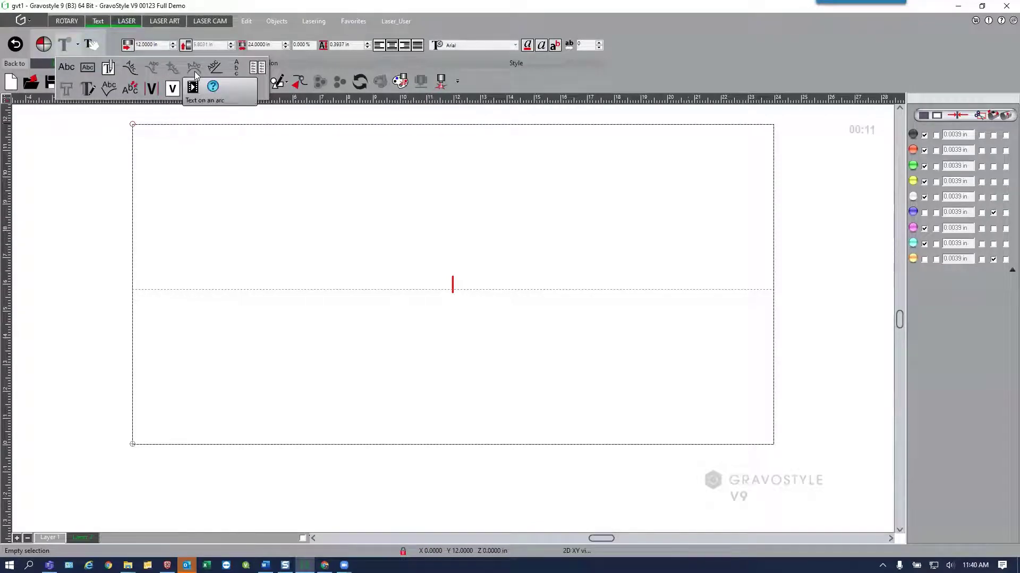
left_click(69, 70)
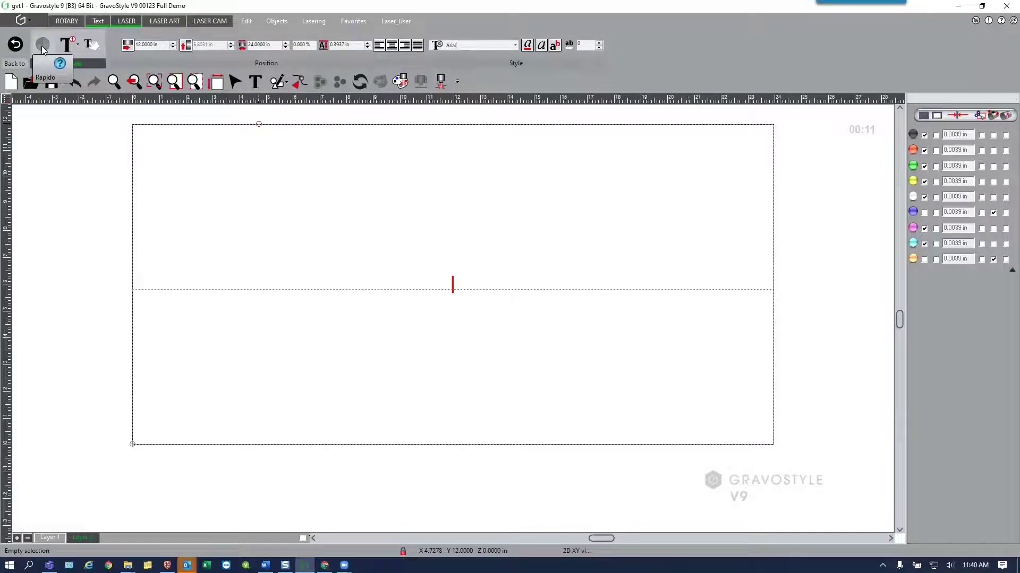
left_click(42, 46)
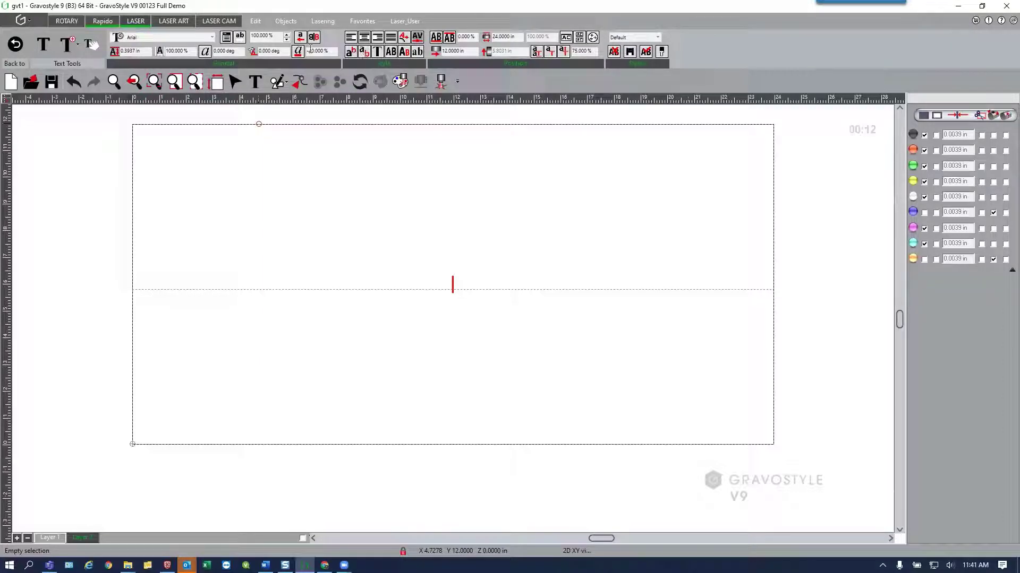
- Open the character list, browse the Arial characters, and set the list's font to the TrueType font Webdings
left_click(227, 37)
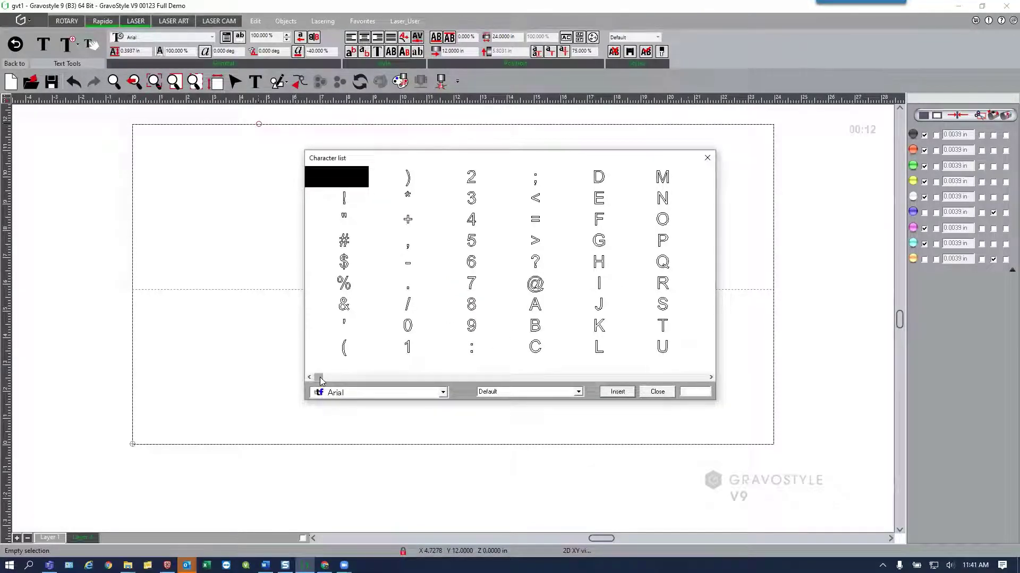
left_click_drag(321, 380, 386, 381)
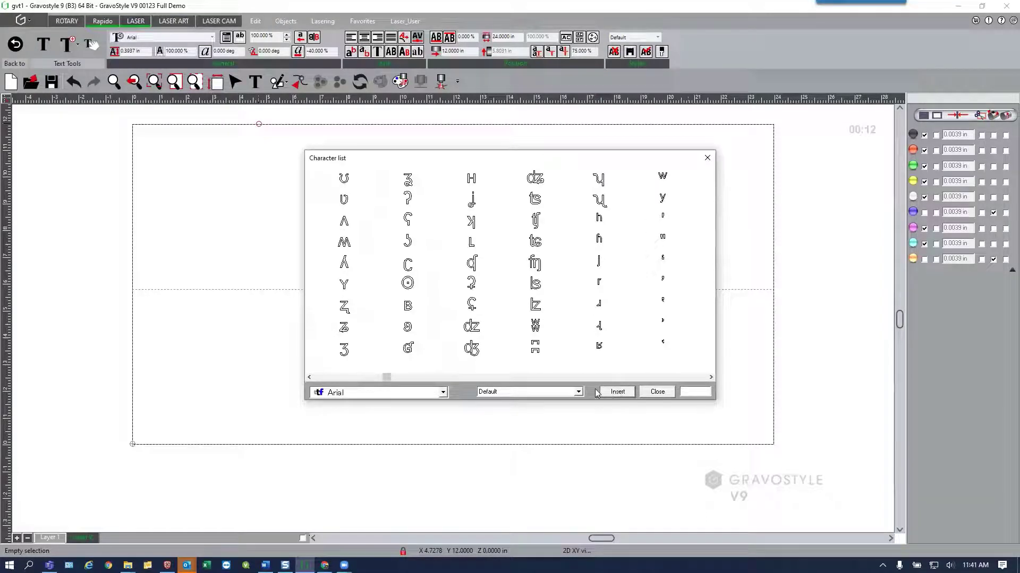
left_click(443, 393)
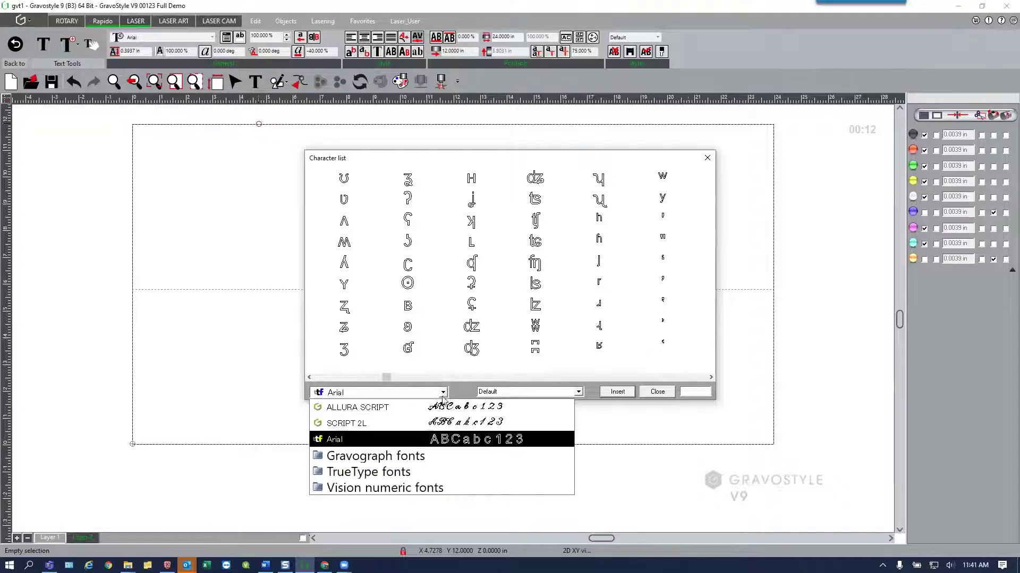
left_click(400, 475)
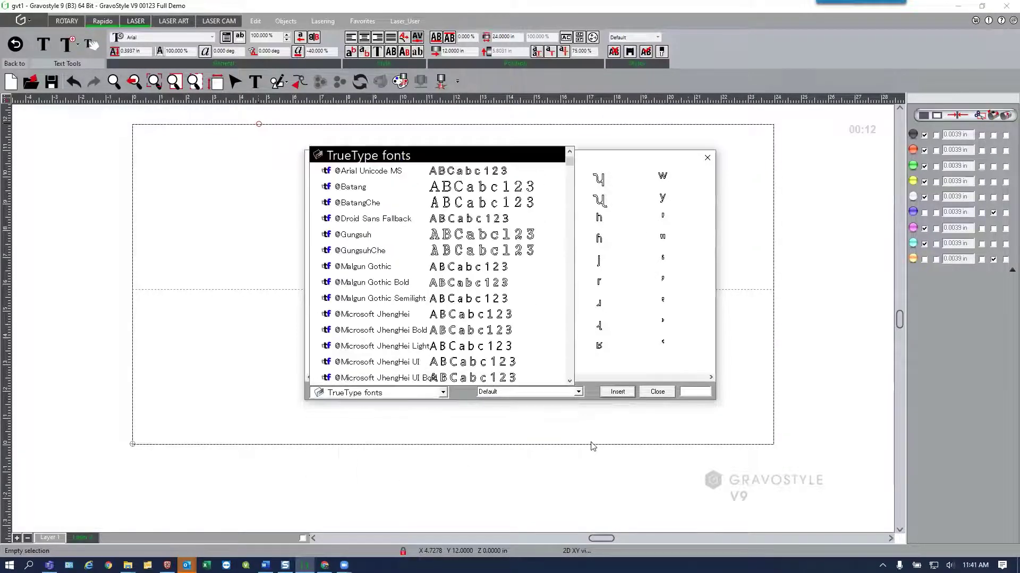
left_click_drag(570, 167, 569, 370)
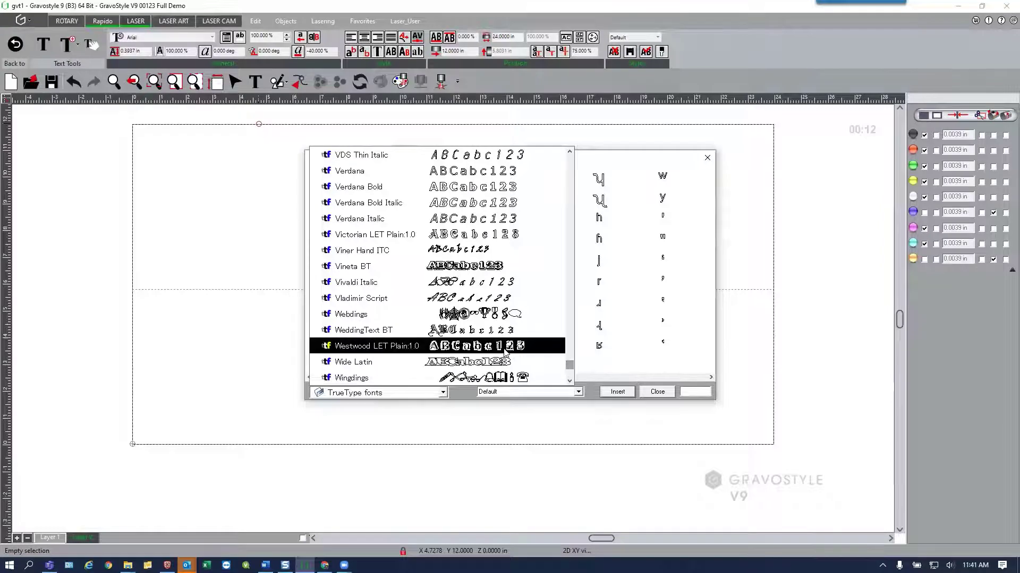
left_click(423, 314)
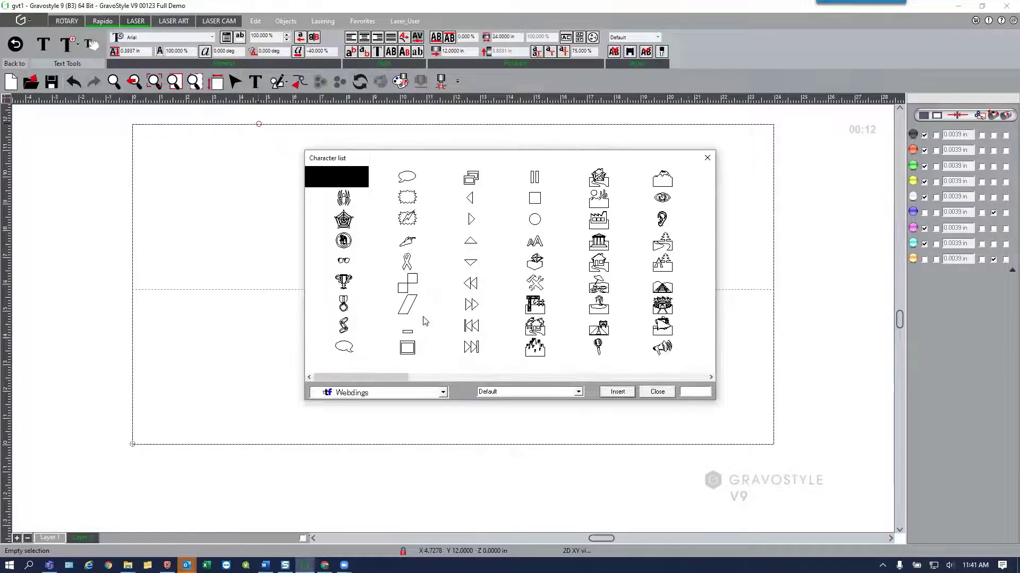
- Insert the Webdings spider character into the text line, close the character list, and delete the inserted characters
left_click(343, 200)
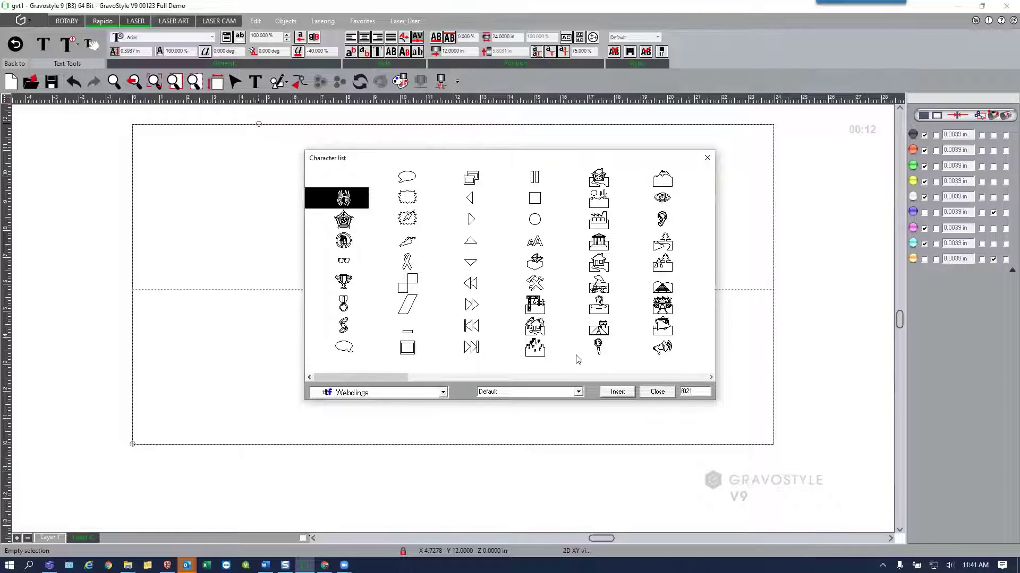
left_click(617, 391)
left_click(657, 391)
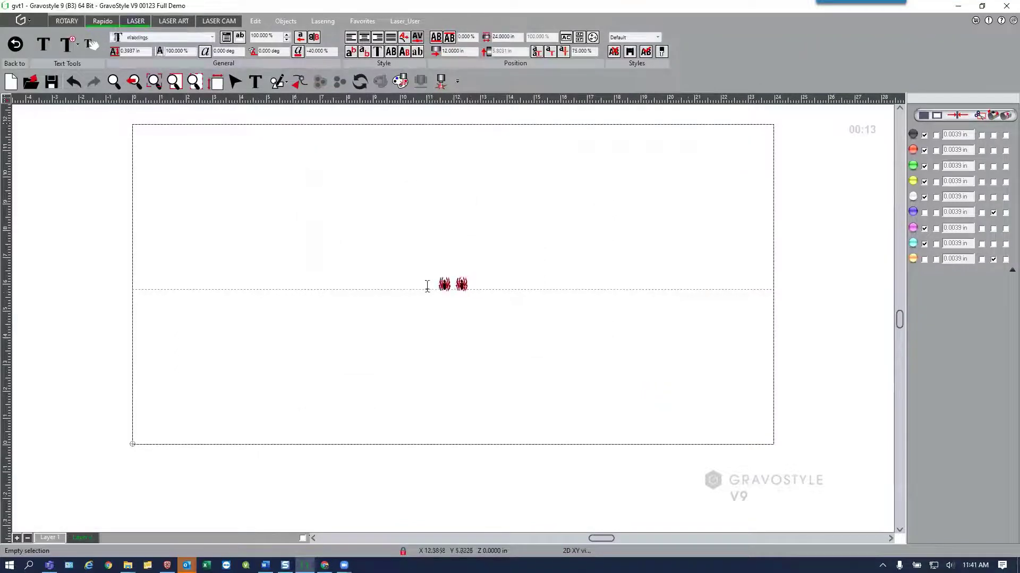
key("BackSpace")
key("BackSpace")
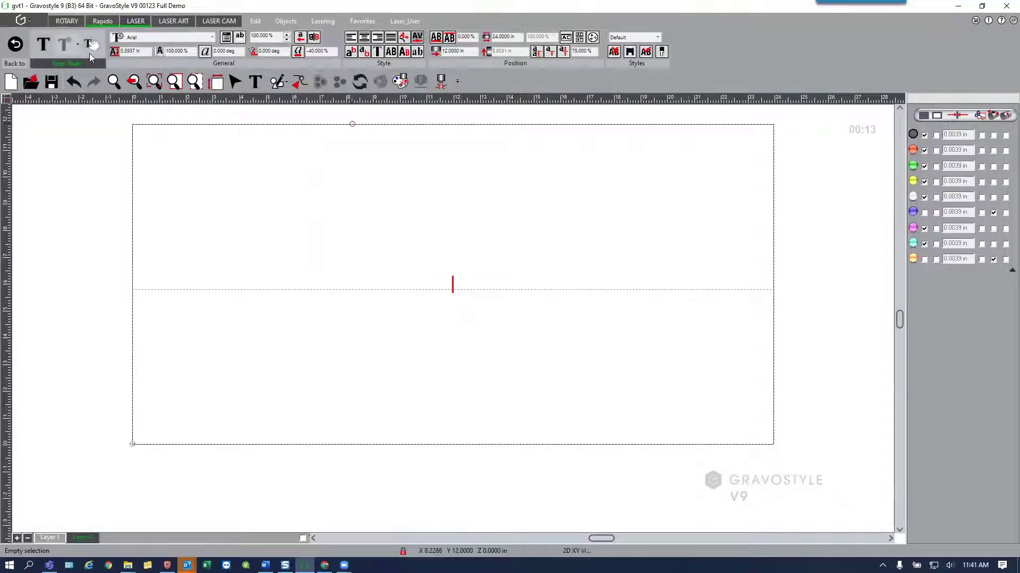
- Leave Rapido text entry for selection mode and look through the effects and Modify selection tool sets
left_click(39, 42)
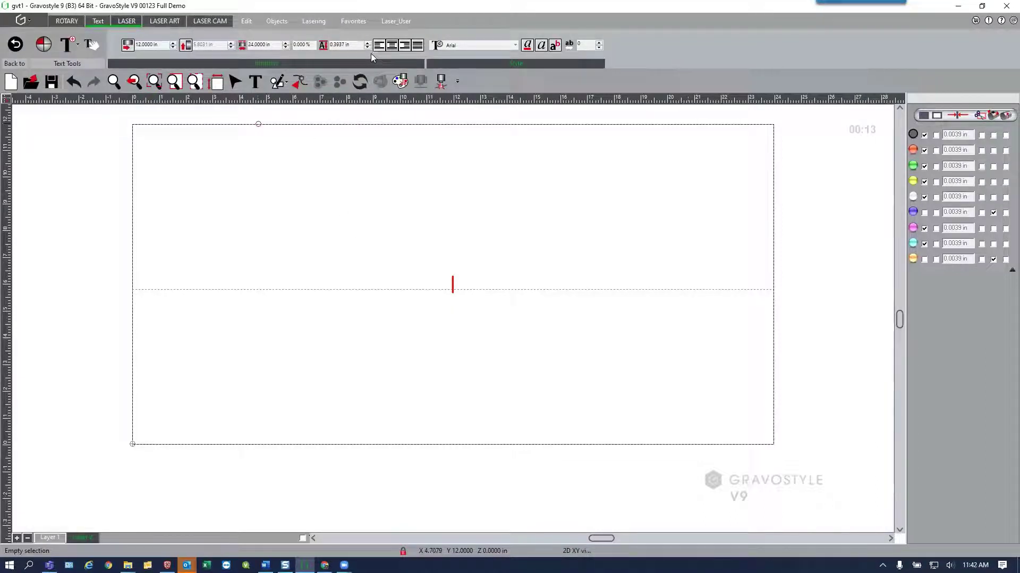
left_click(234, 82)
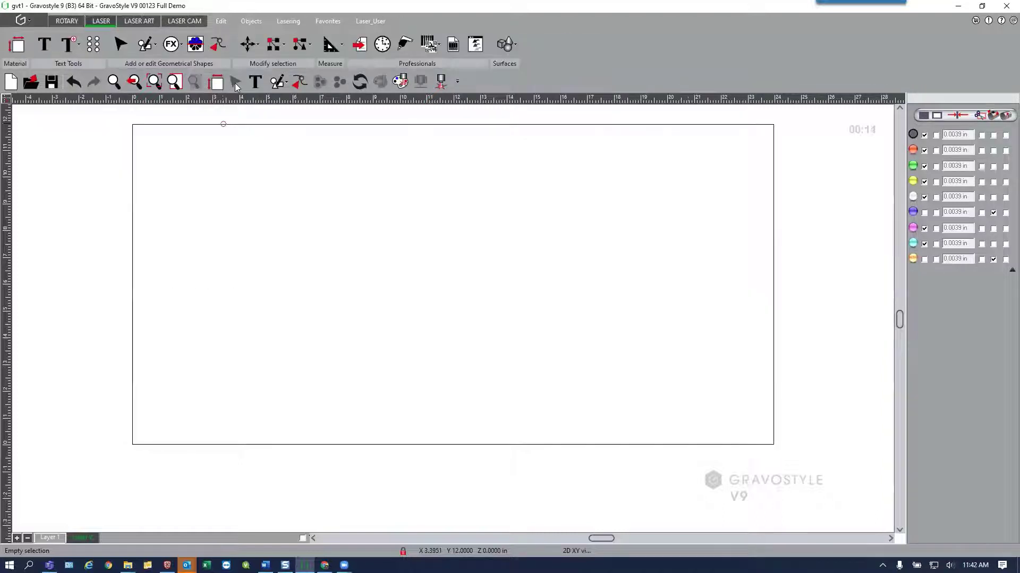
left_click(181, 45)
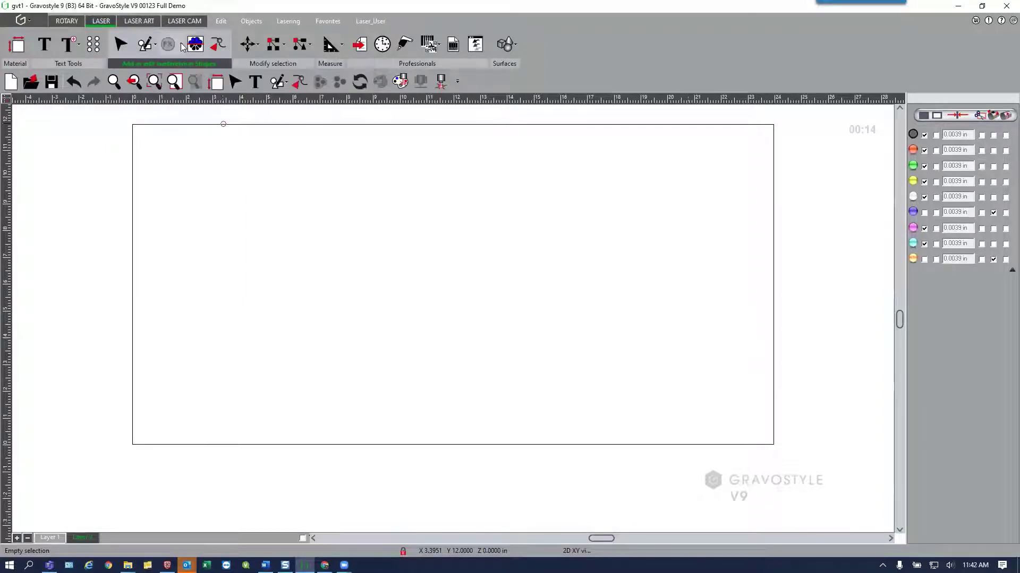
left_click(307, 47)
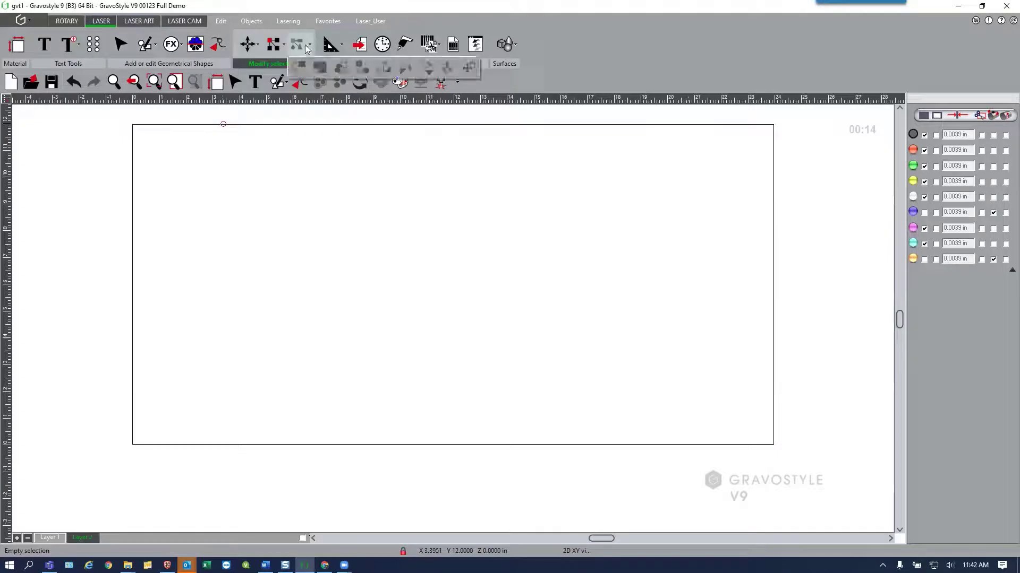
left_click(283, 47)
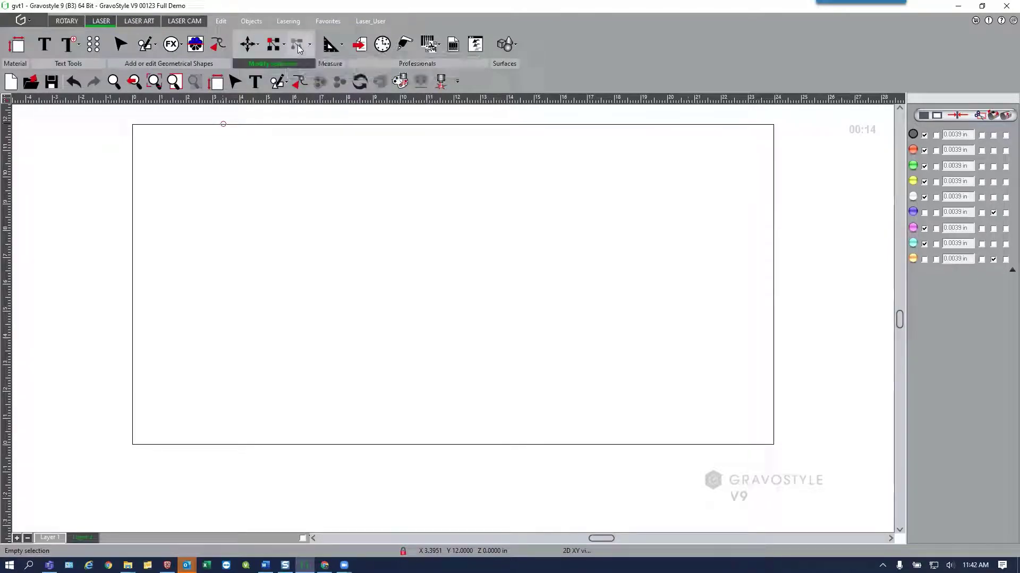
left_click(284, 48)
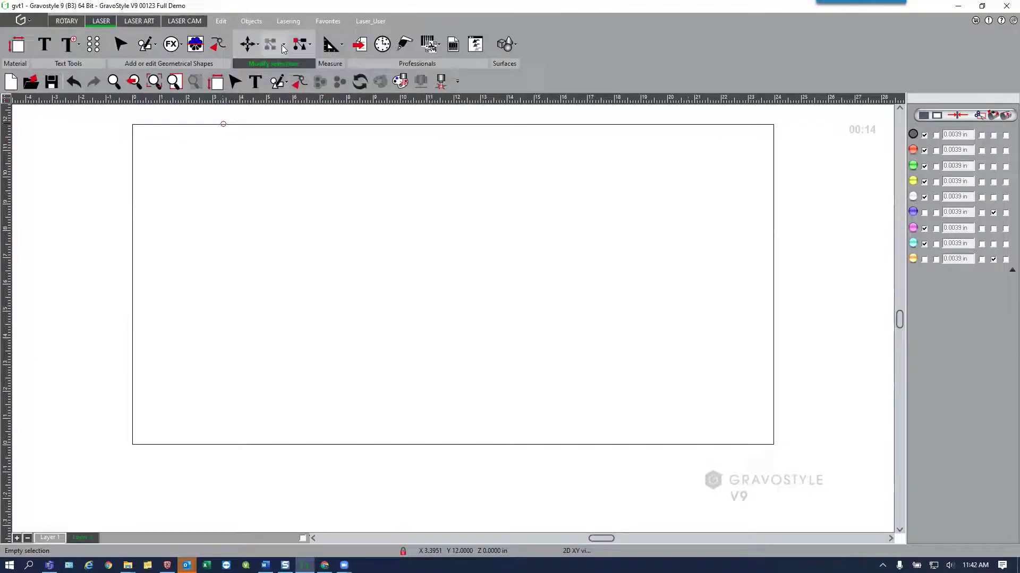
left_click(256, 47)
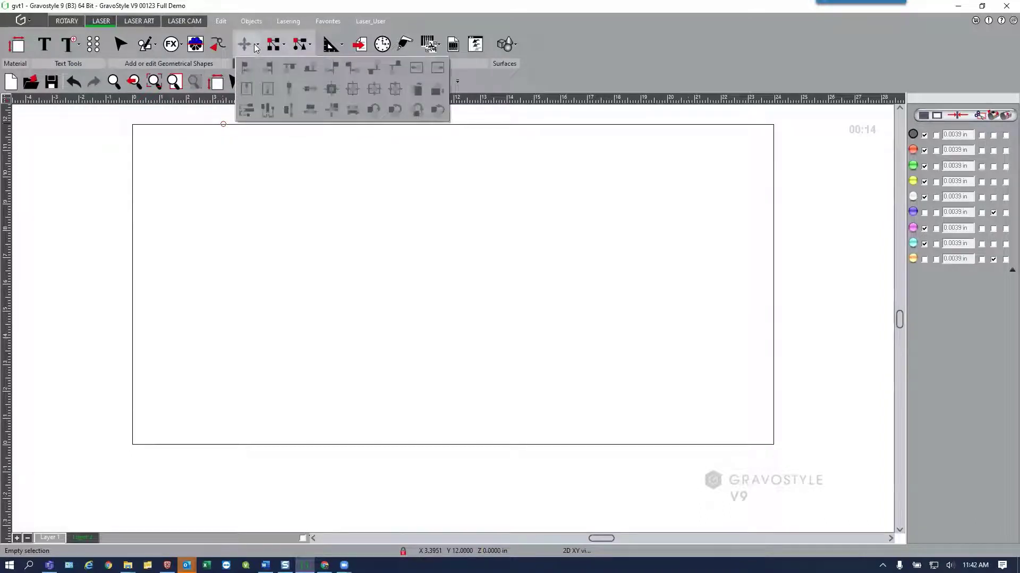
left_click(254, 44)
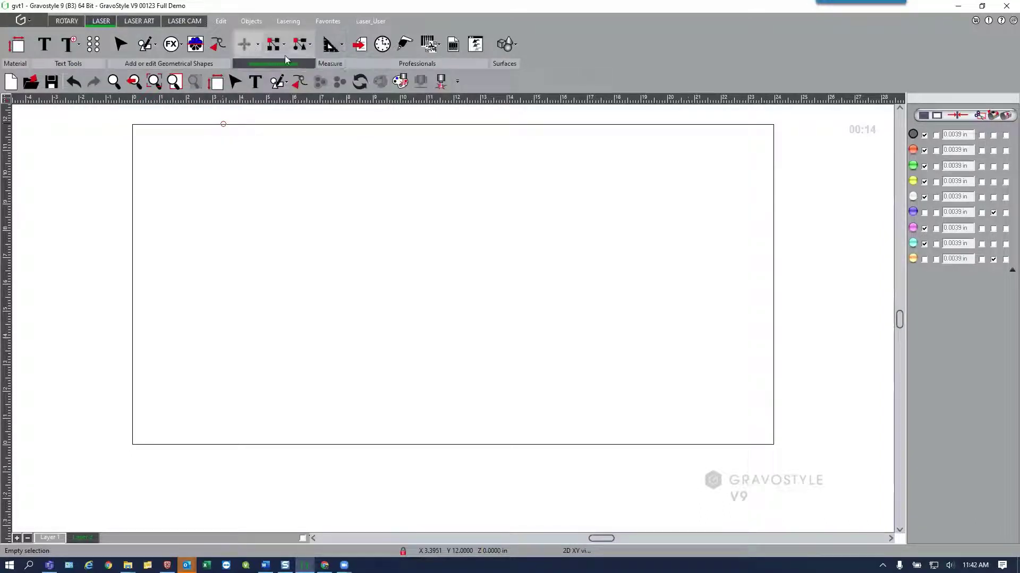
- Open the symbol library and browse its working symbols, animal tattoo, sport, surgical item, and risk and danger categories
left_click(452, 46)
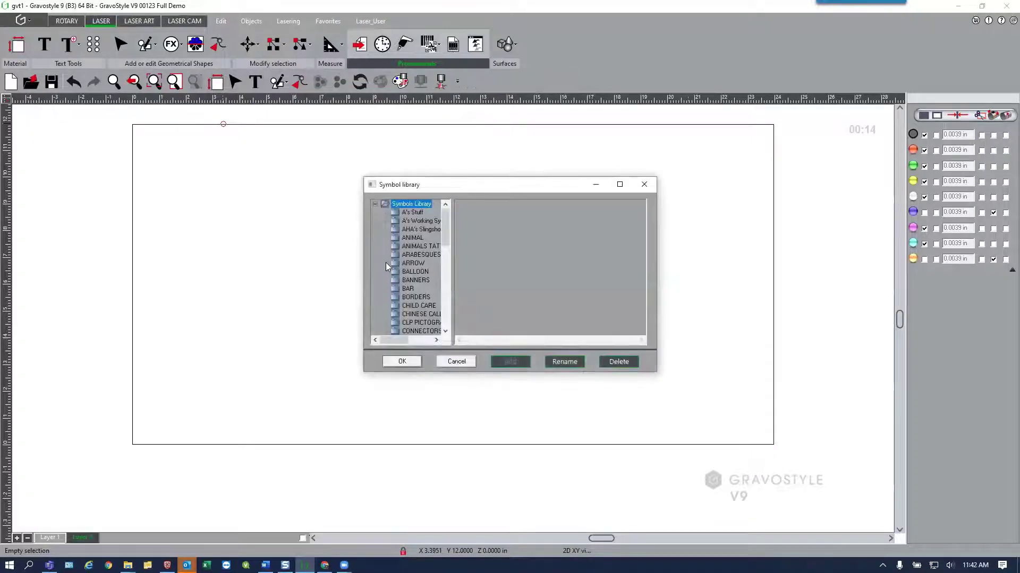
left_click(412, 222)
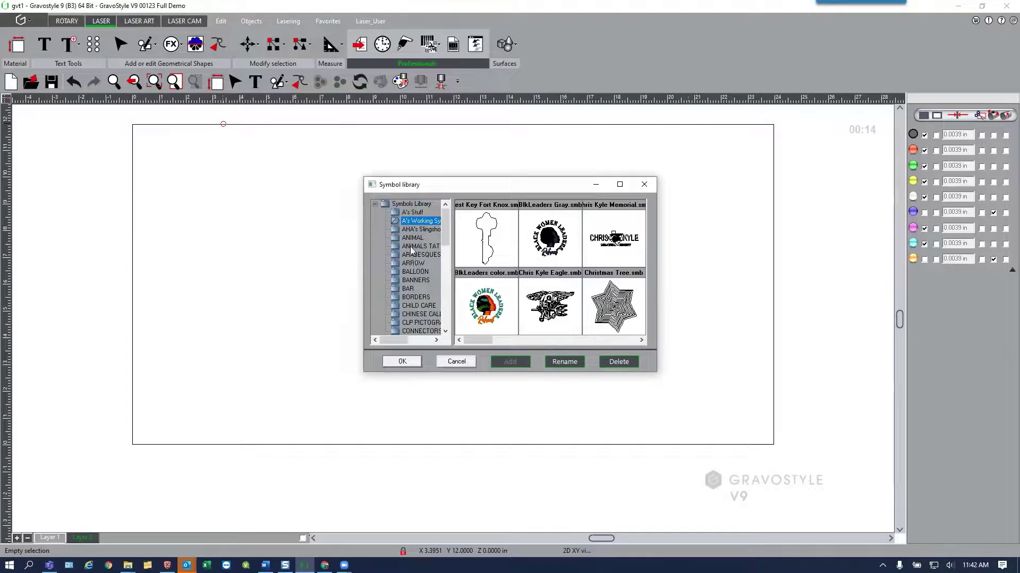
left_click(414, 247)
left_click_drag(445, 241, 448, 319)
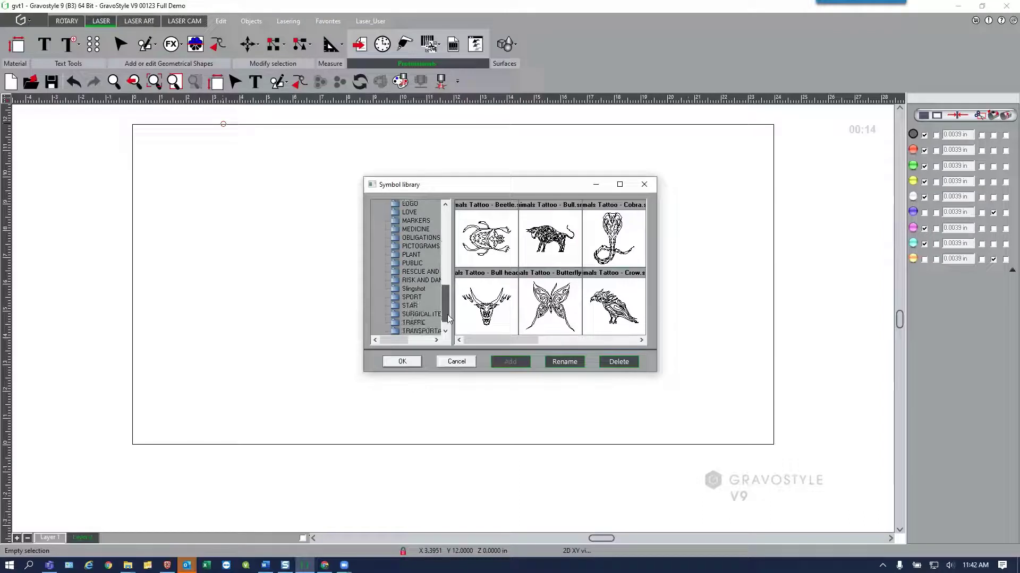
left_click(412, 297)
left_click(415, 315)
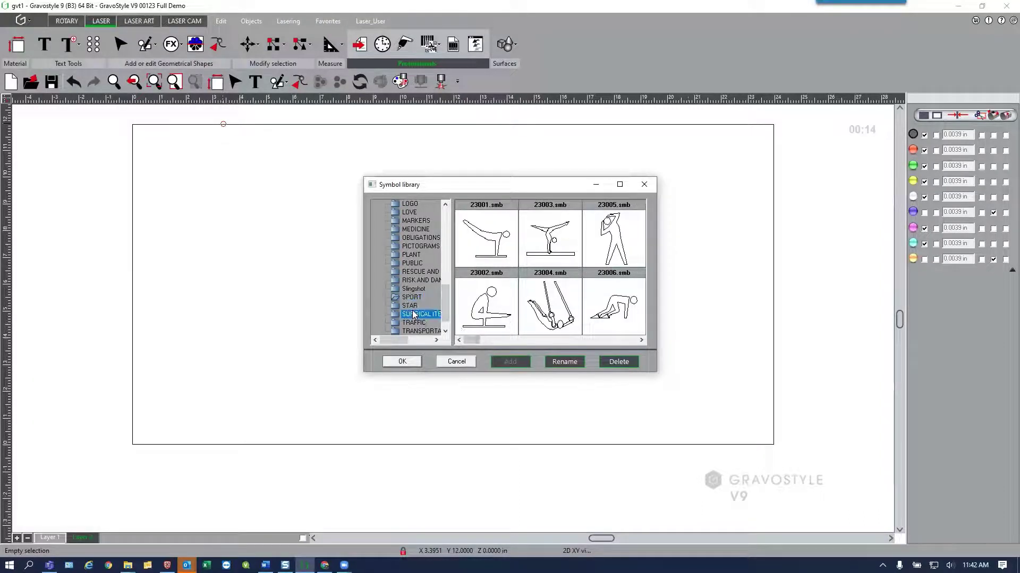
left_click_drag(464, 342, 588, 349)
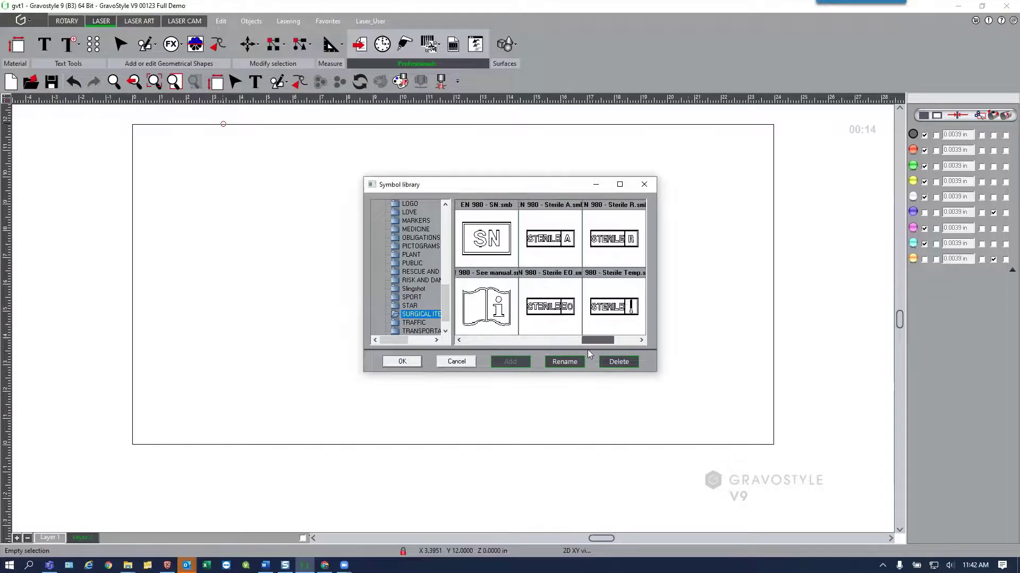
left_click(420, 280)
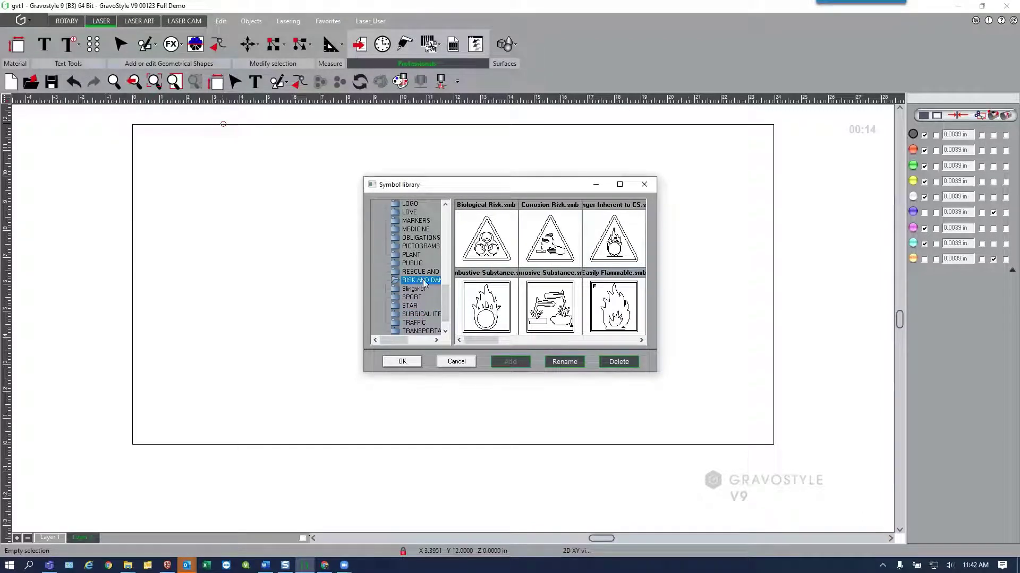
- Browse the symbol library's pictograms category through to the restroom and phone symbols, and close the library
left_click(420, 247)
left_click_drag(477, 340, 571, 350)
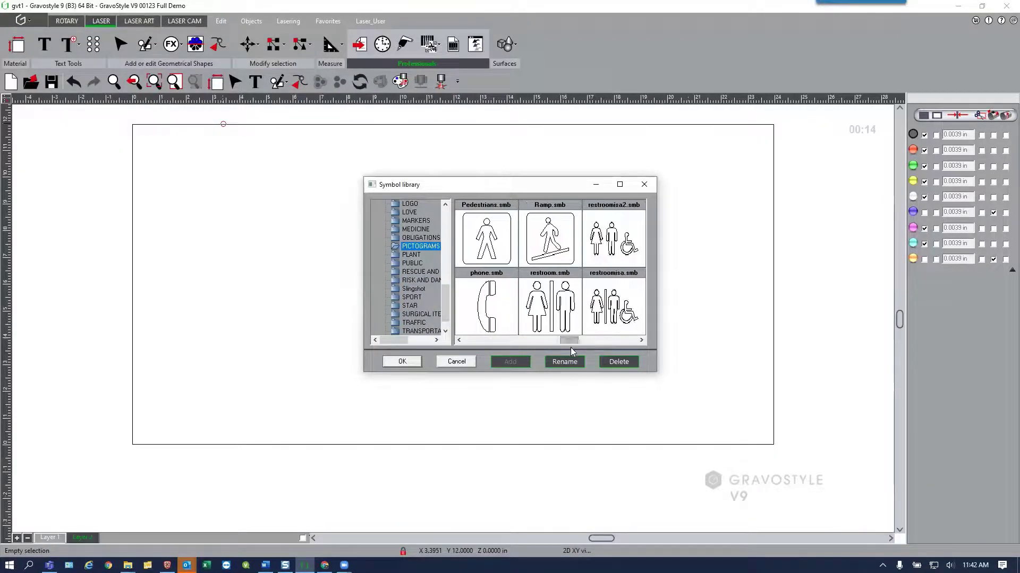
left_click(640, 186)
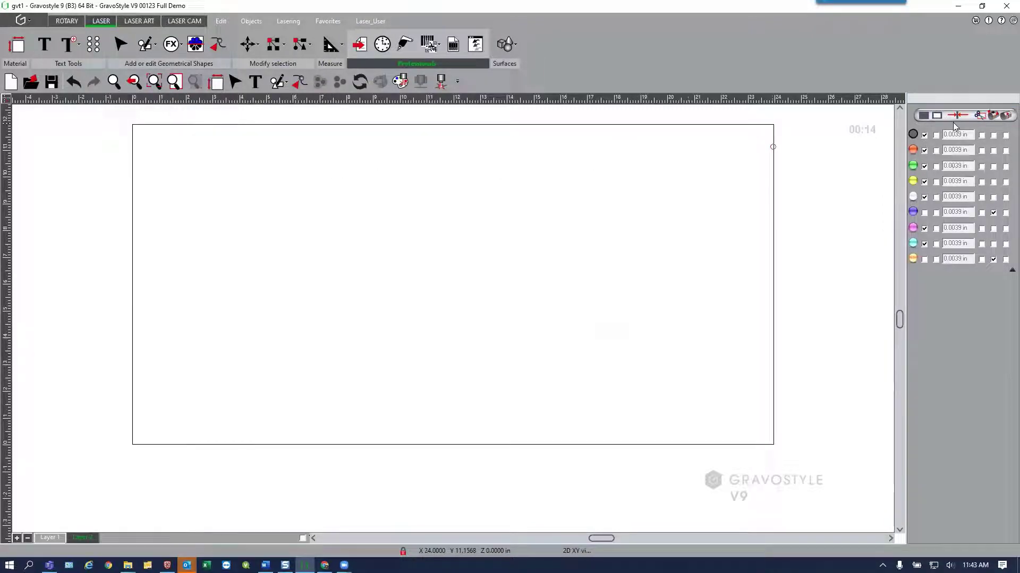
- Draw a pentagon about 3.4 in wide in the upper middle of the plate and assign it the red colour
left_click(139, 44)
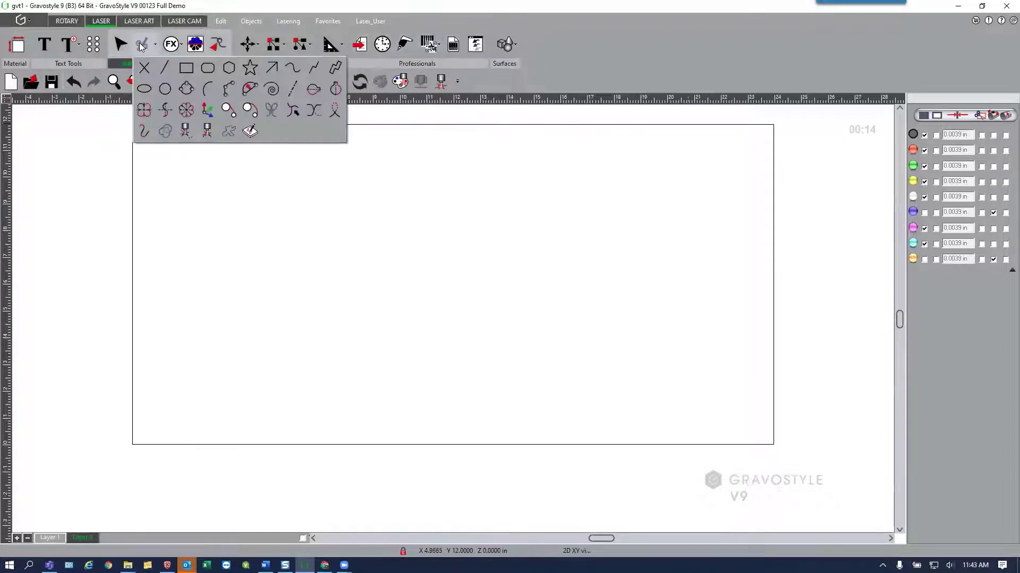
left_click(227, 70)
left_click(495, 309)
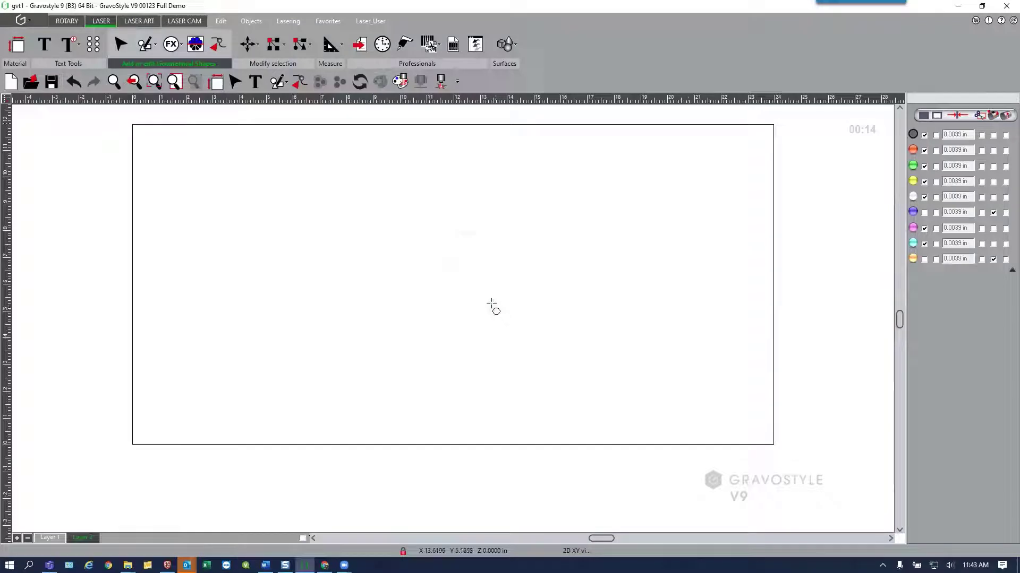
left_click_drag(446, 232, 480, 273)
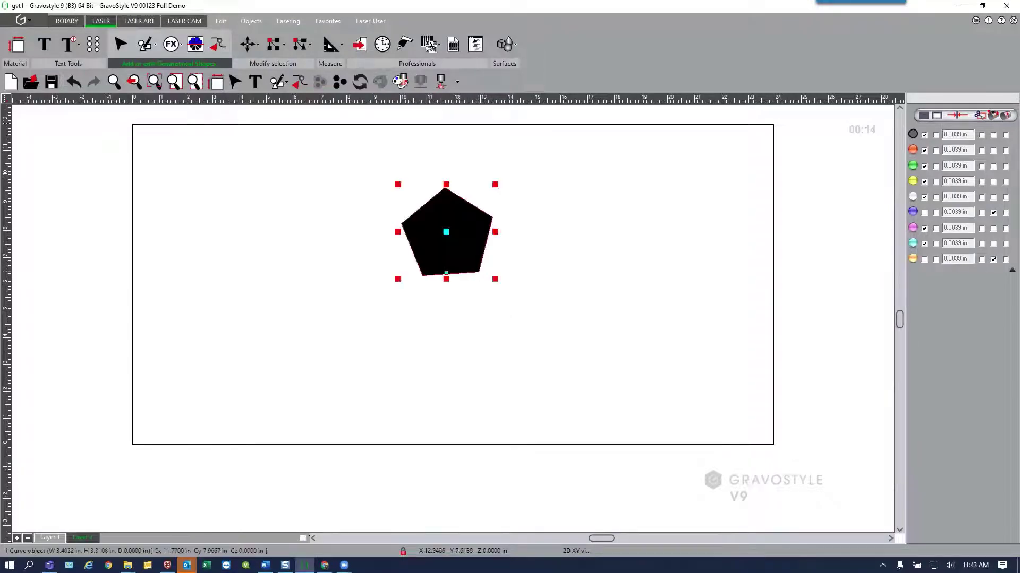
left_click(913, 151)
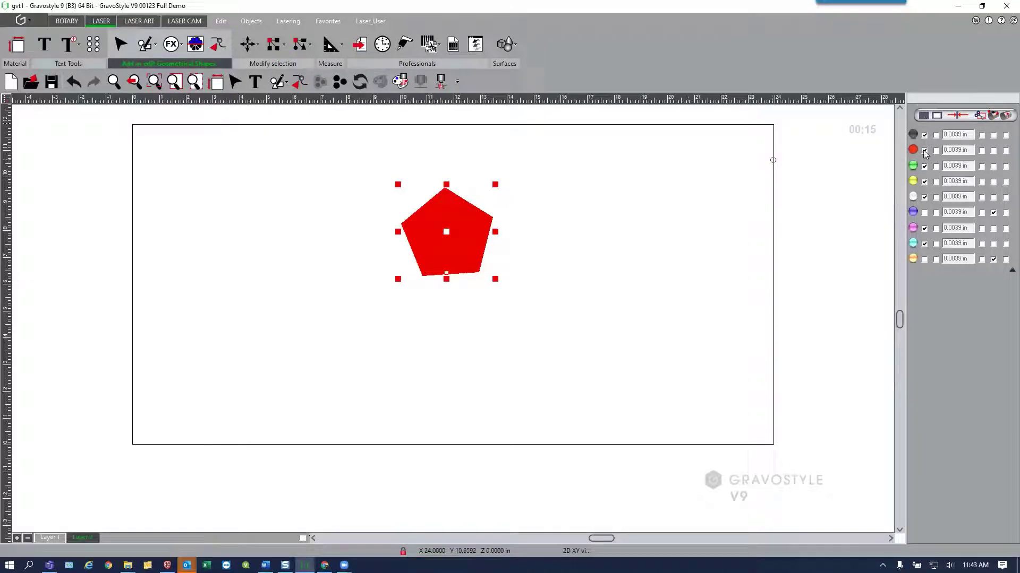
- Turn off the red colour's fill and show its outline with a line width of 0.09 in
left_click(924, 151)
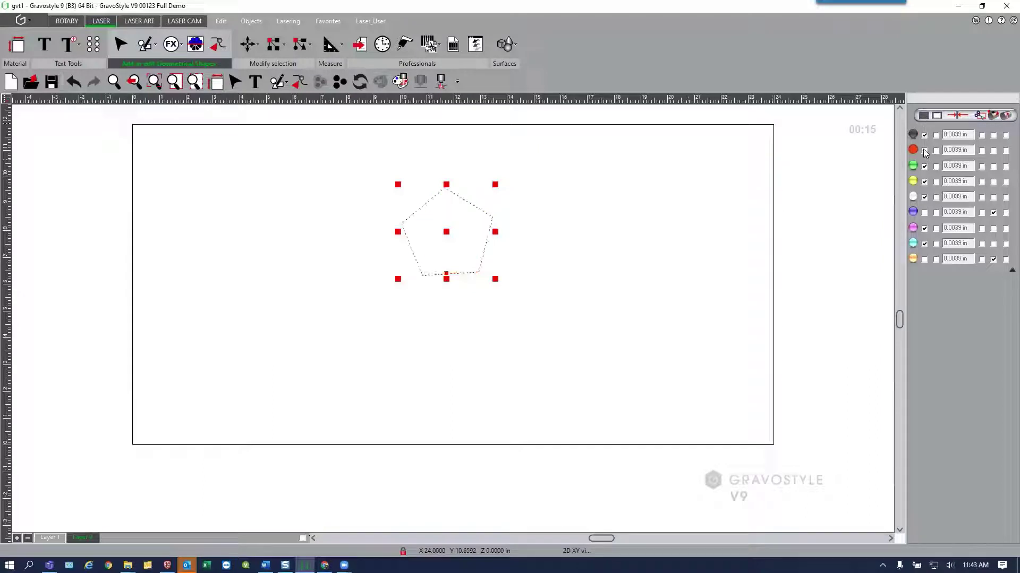
left_click(936, 151)
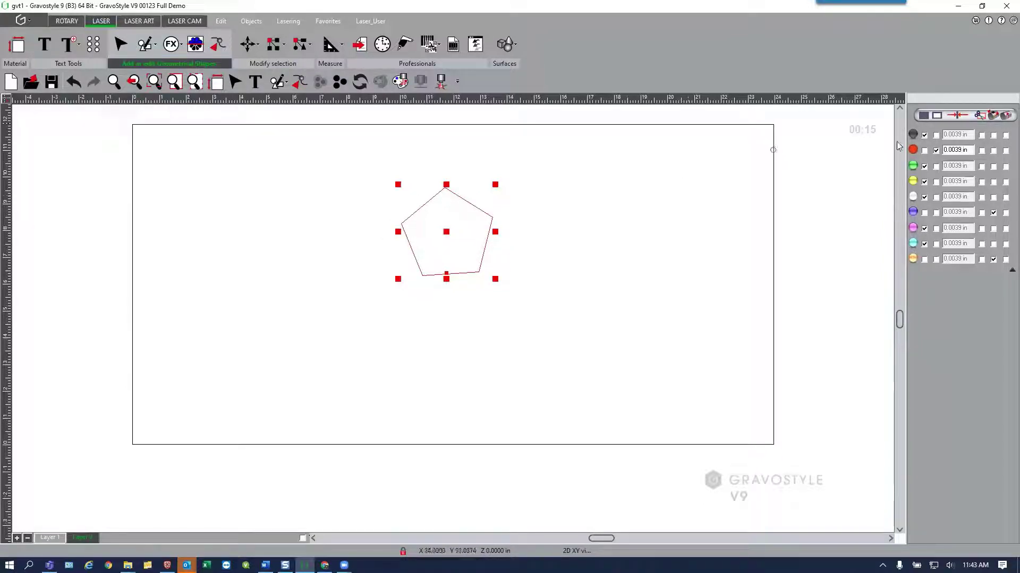
double_click(954, 149)
type("0.09")
key("Return")
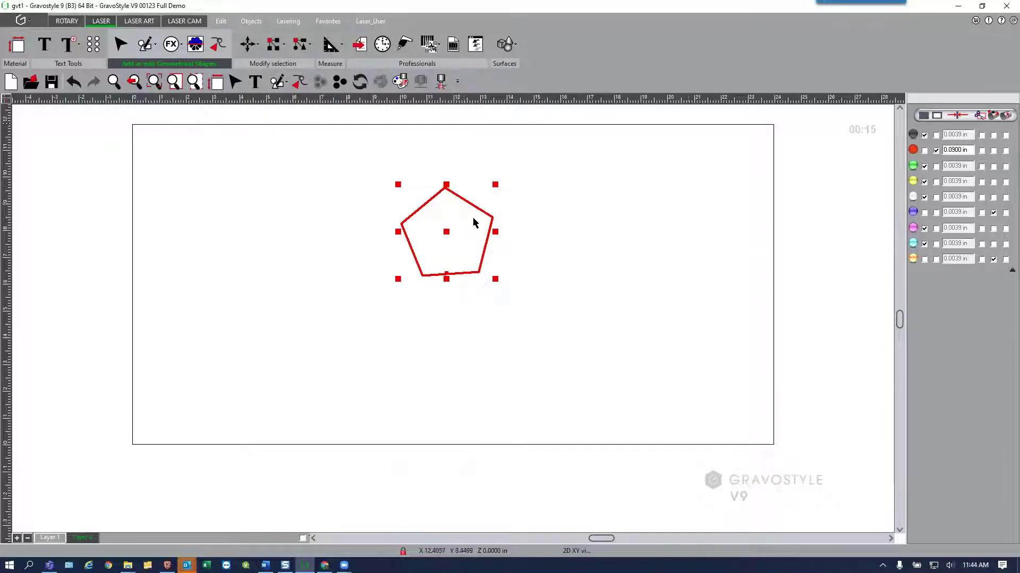
- Turn off the red outline, try the other display options for red, and return the pentagon to solid fill
left_click(936, 151)
left_click(982, 151)
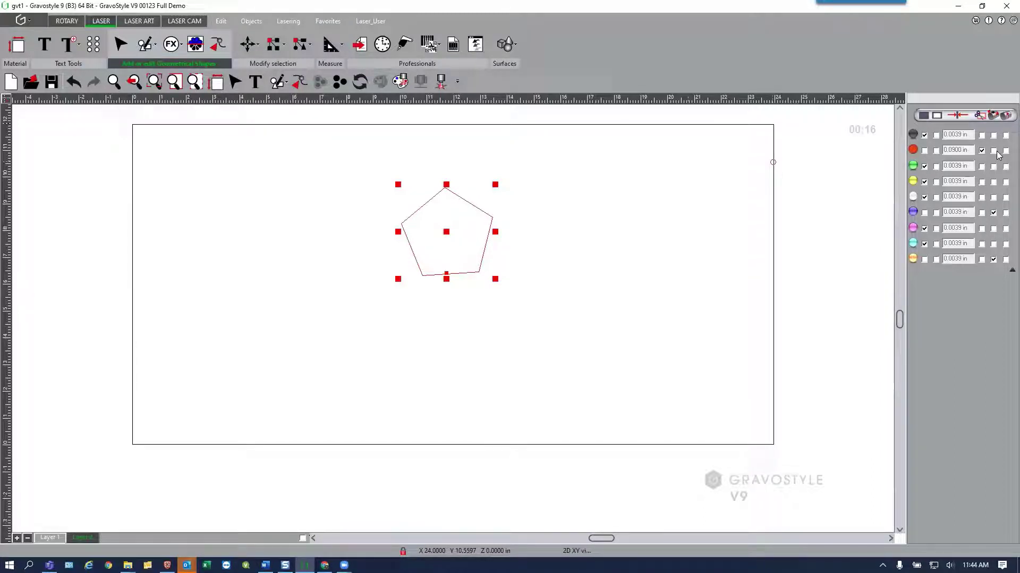
left_click(994, 152)
left_click(924, 151)
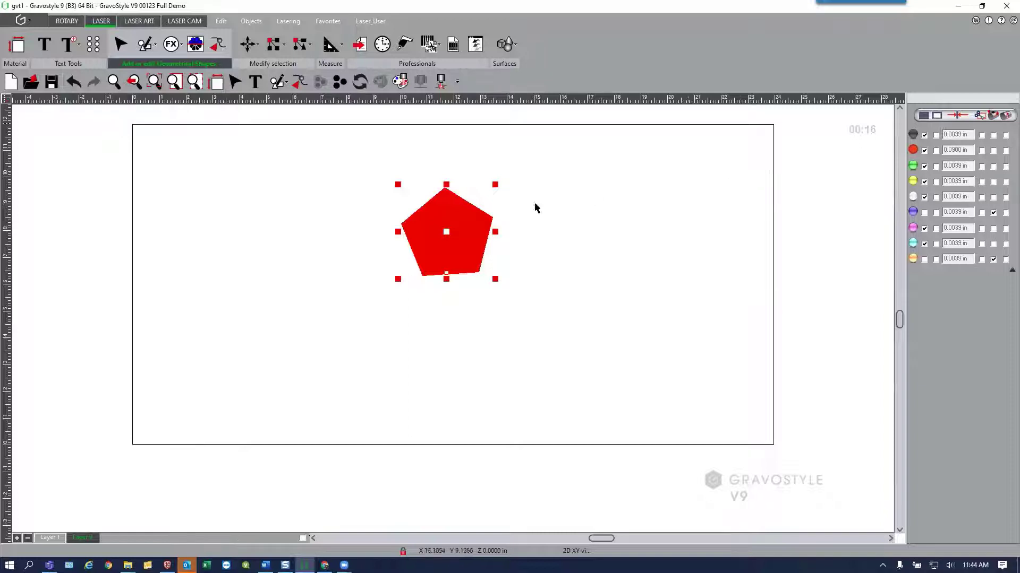
left_click(923, 151)
left_click(924, 151)
left_click(981, 151)
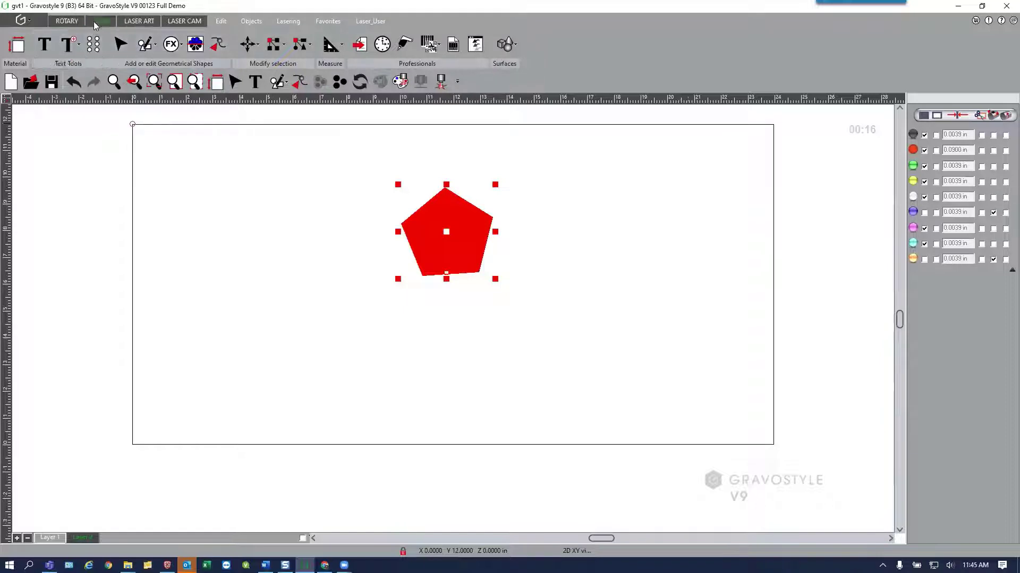
- Create a Post-it note, place it at the plate's upper-left corner, enter "fnxfgnfgn fgfgfsg", and close it
left_click(20, 21)
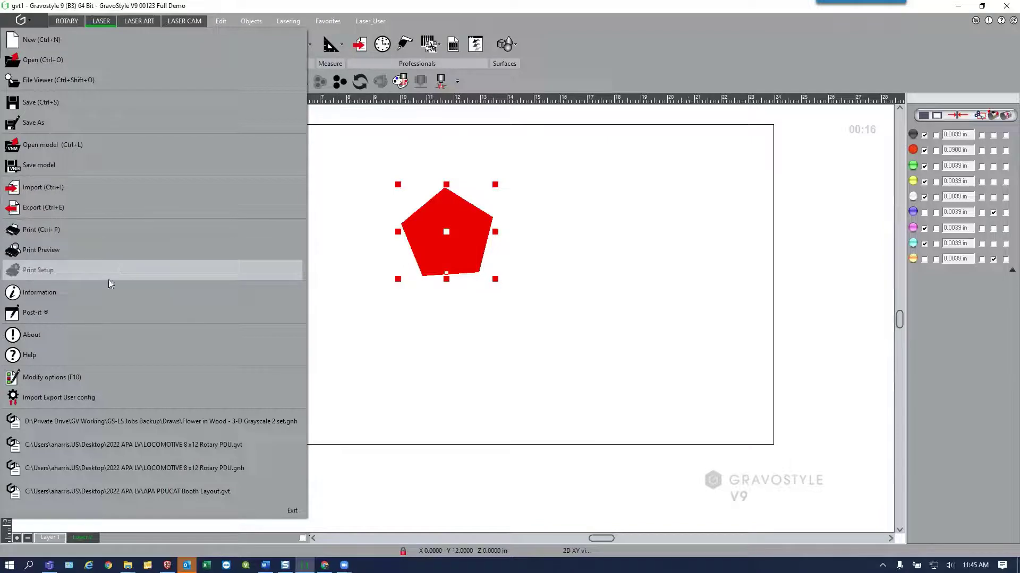
left_click(33, 313)
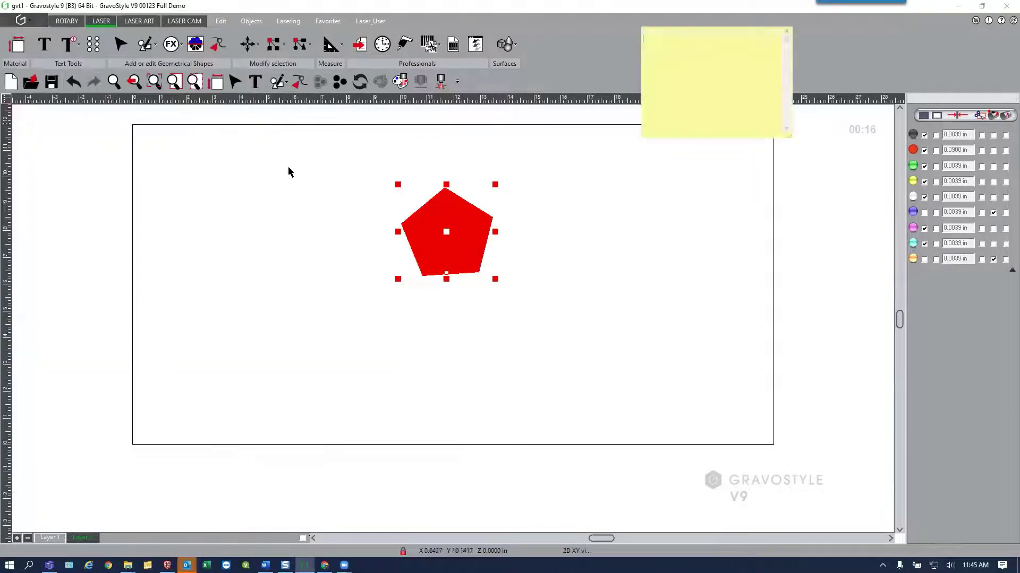
left_click_drag(698, 33, 124, 150)
type("fnxf")
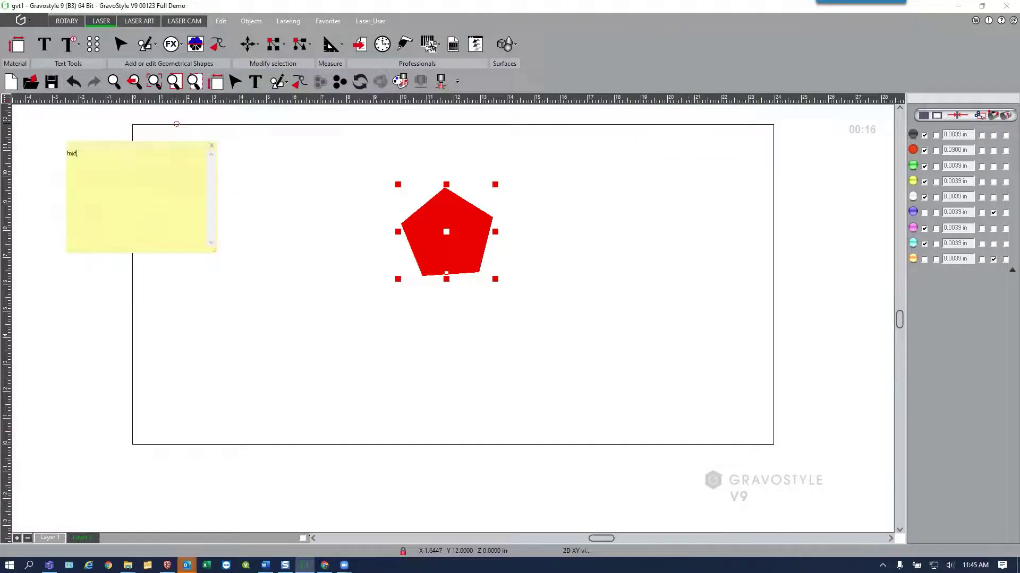
type("gnfgn fgfgfsg")
left_click(212, 149)
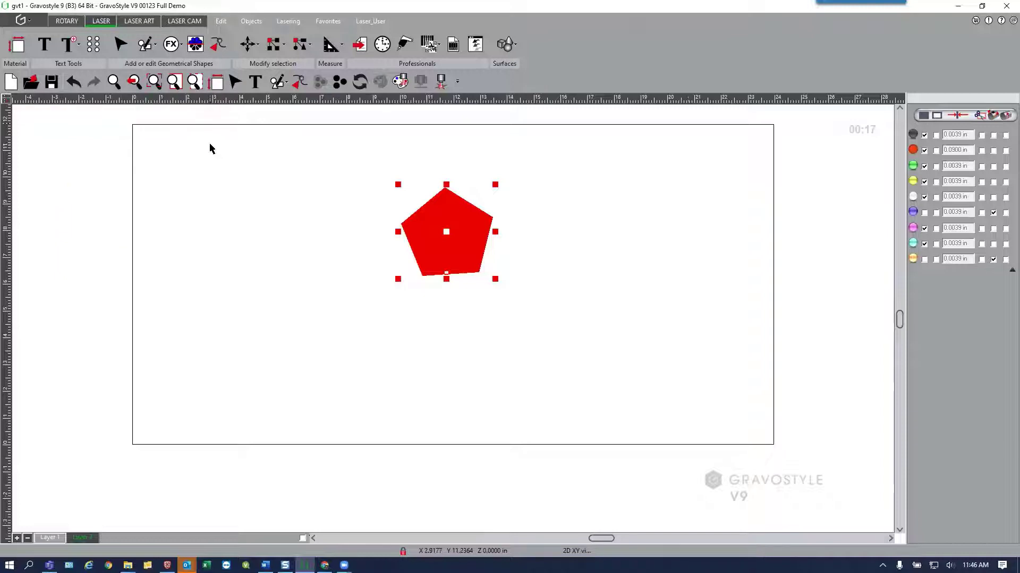
- Reopen the document's Post-it note and look over the file commands and recent files
left_click(21, 20)
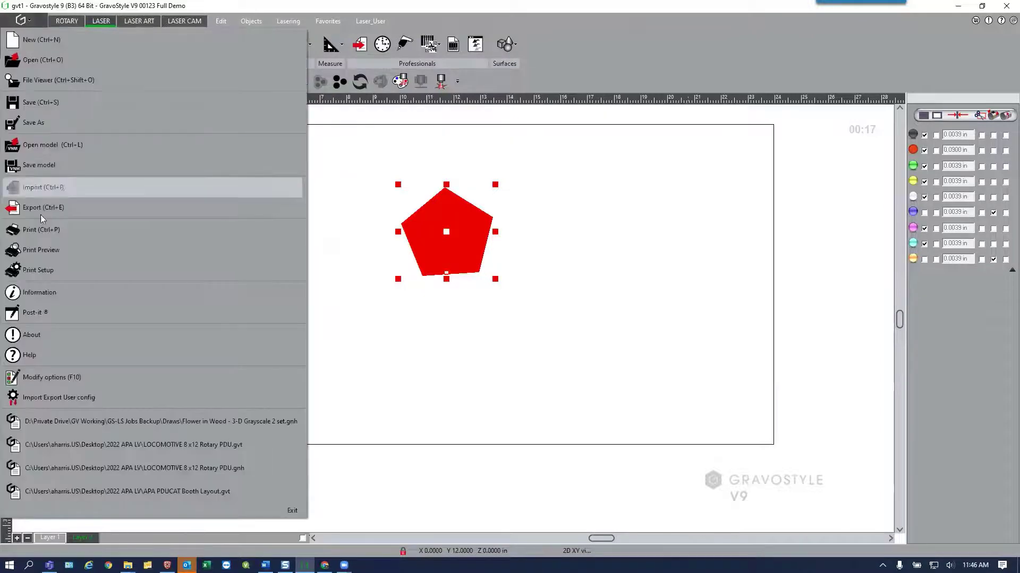
left_click(41, 313)
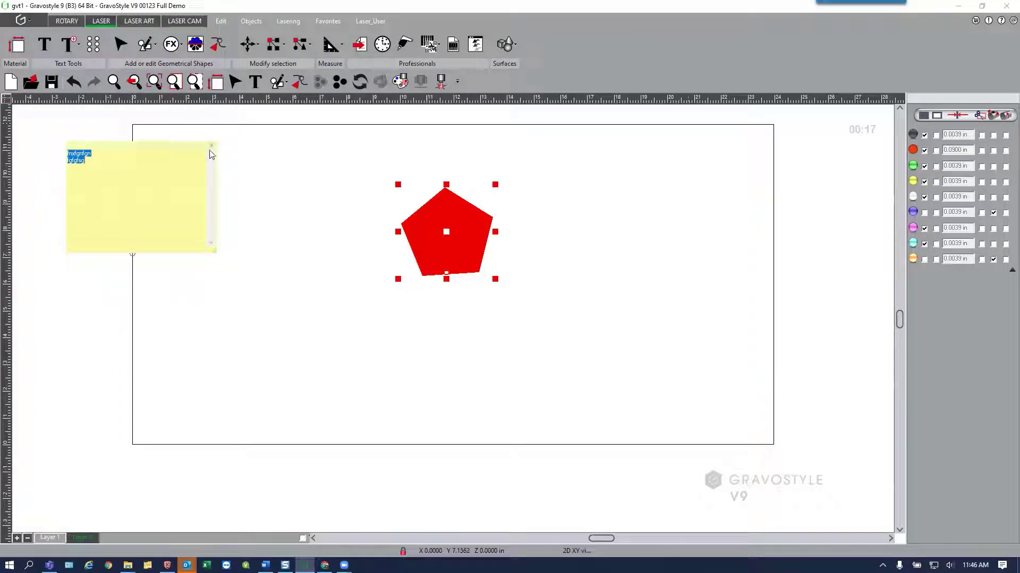
left_click(20, 21)
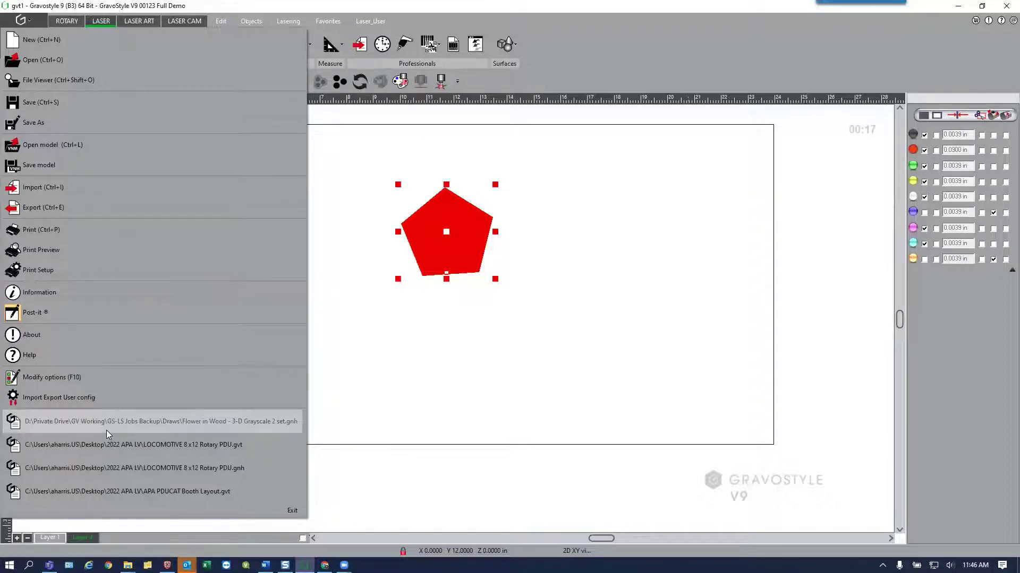
left_click(304, 61)
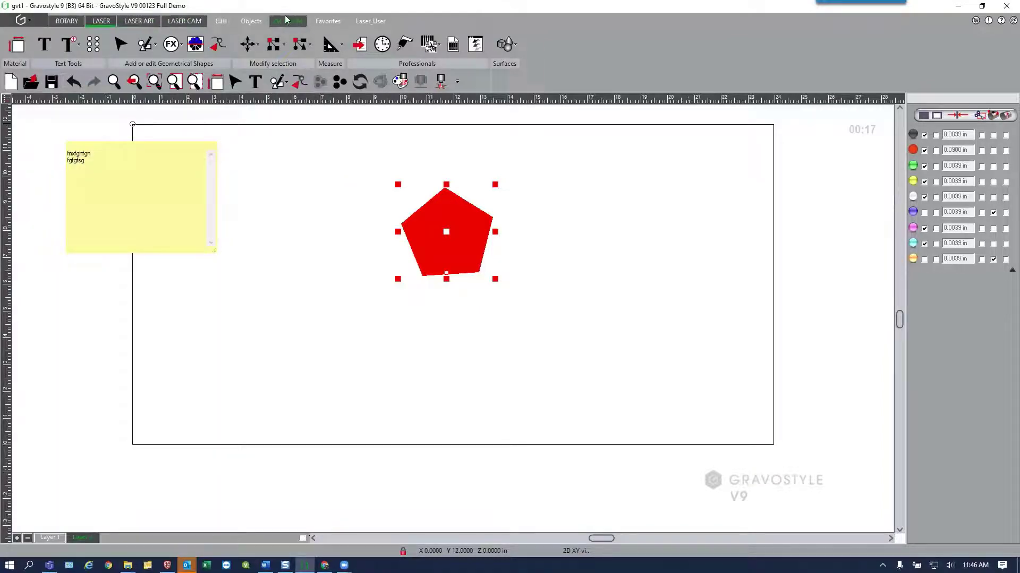
- Look through the Edit, Objects and Lasering tool sets, including the Toolpath tool
left_click(225, 24)
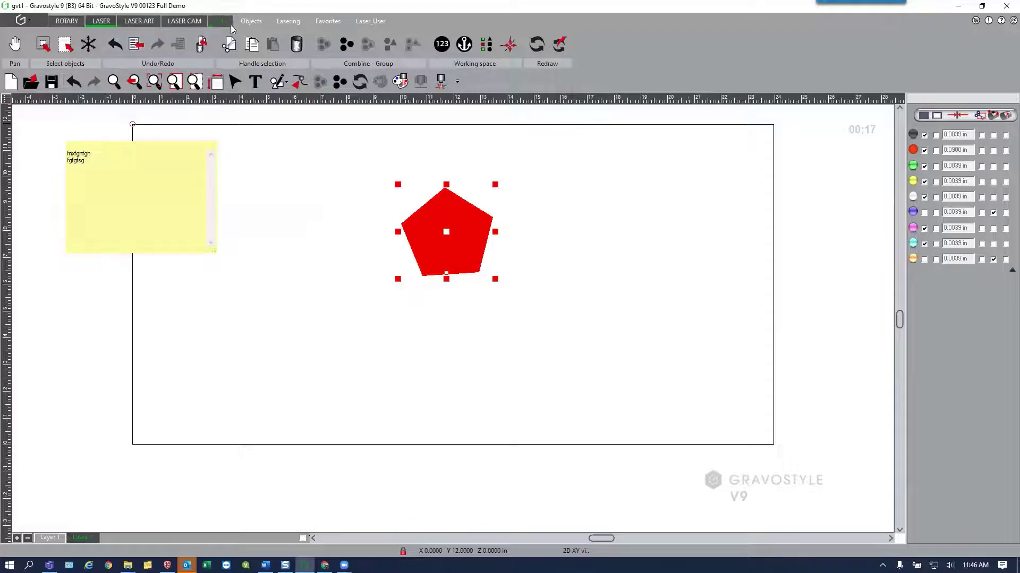
left_click(249, 21)
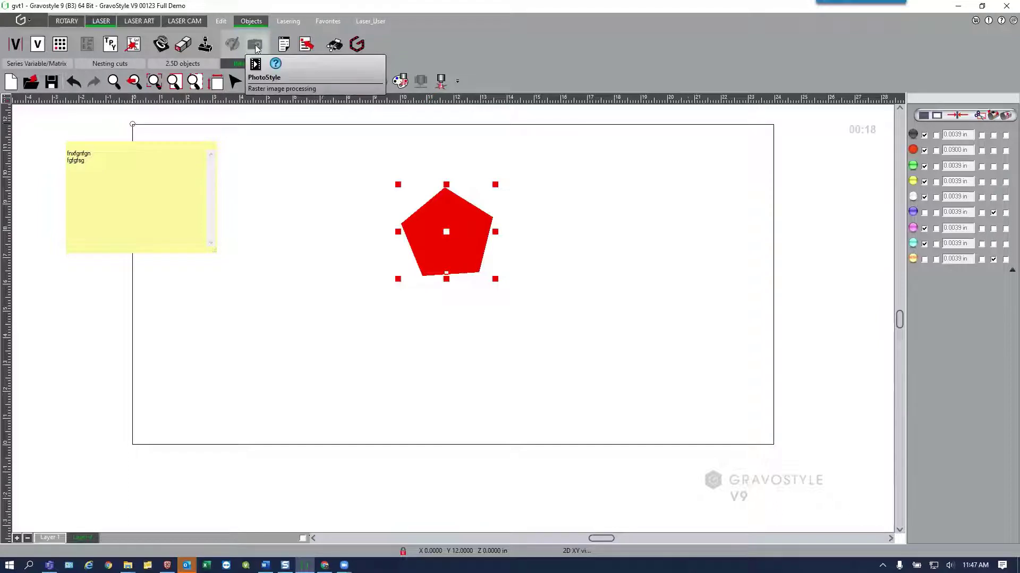
left_click(290, 21)
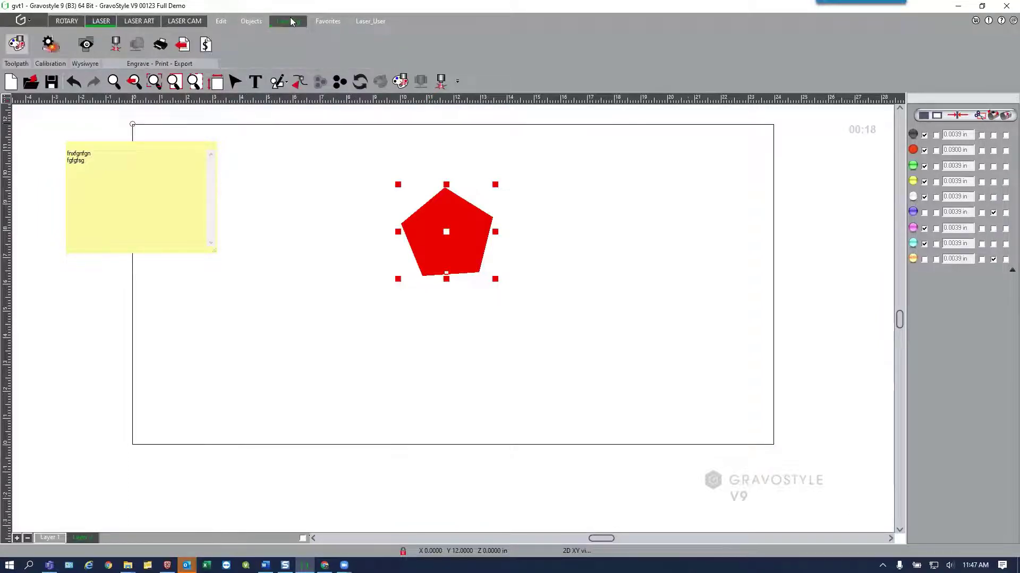
left_click(16, 45)
left_click(16, 45)
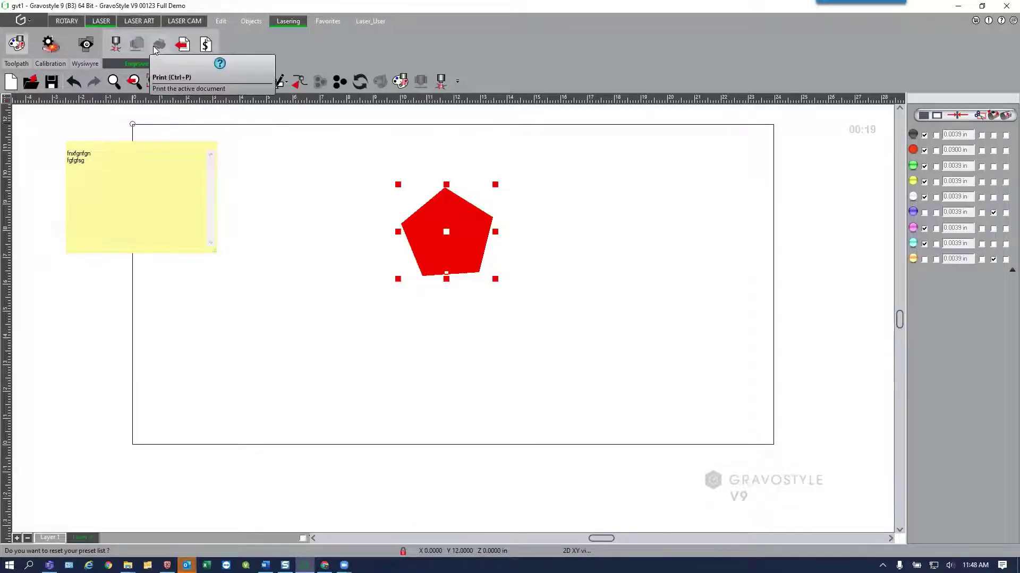
- Look over the Favorites settings and view options, return to the main Laser tools, and close the Post-it note
left_click(332, 21)
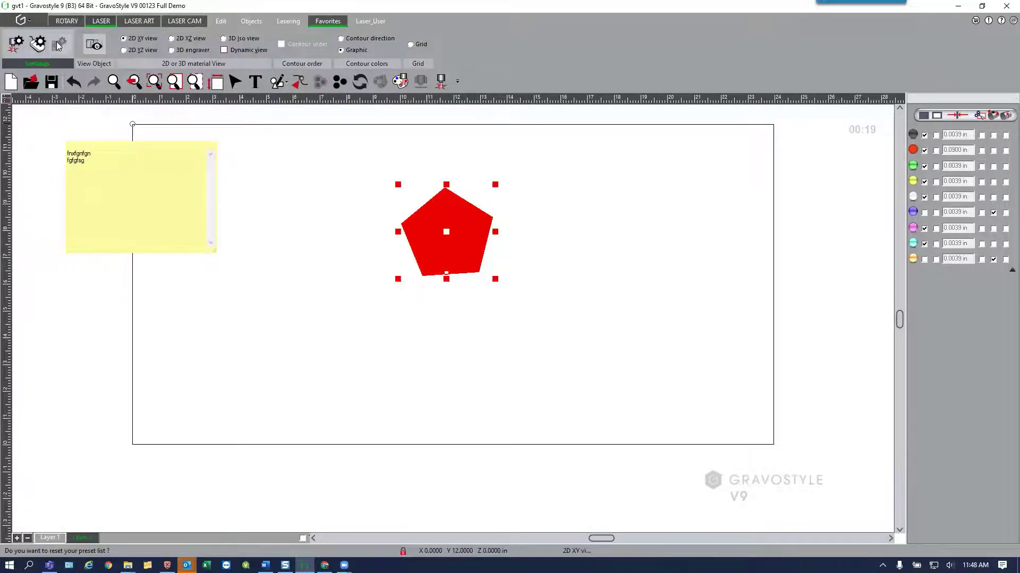
left_click(338, 21)
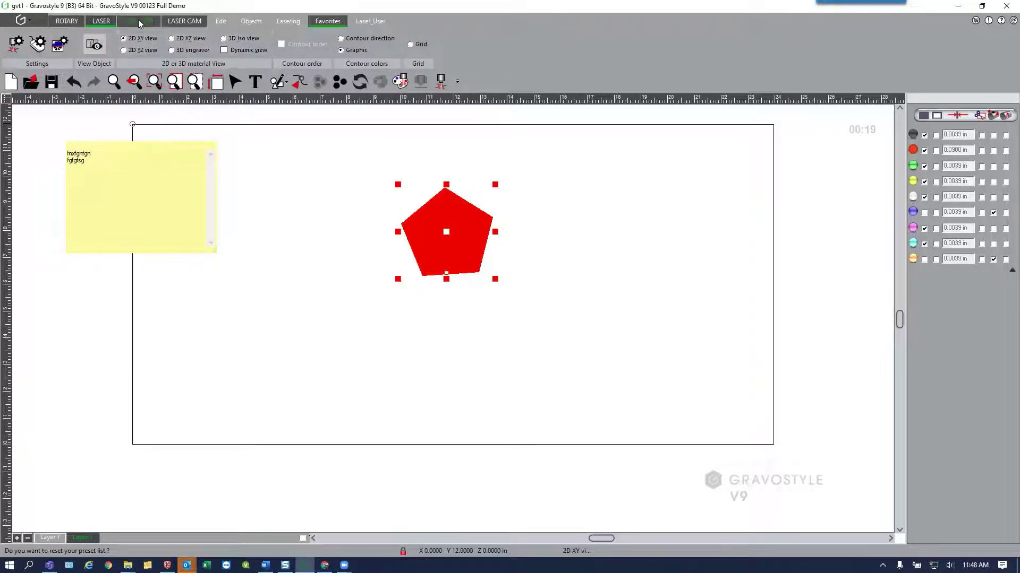
left_click(99, 21)
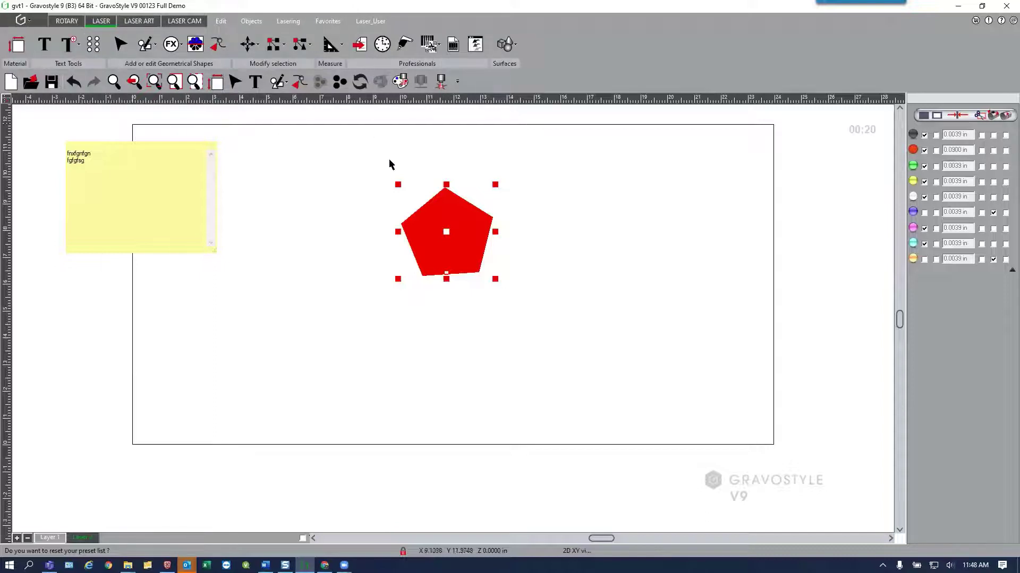
left_click(211, 150)
left_click(211, 151)
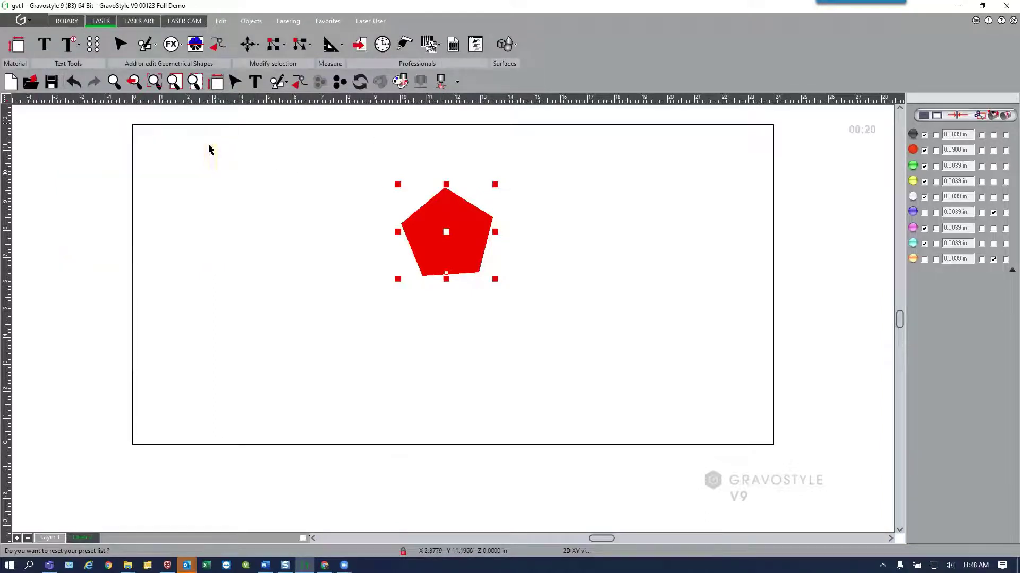
- Open the L-Solution engraving settings, select the LS100 machine, and accept engraving with the default machine parameters
left_click(443, 81)
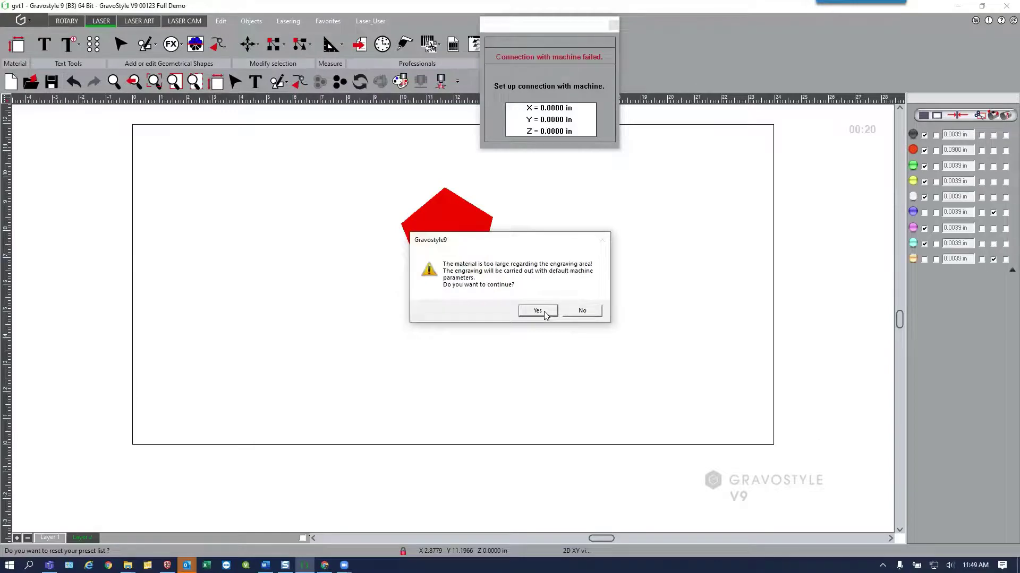
left_click(544, 315)
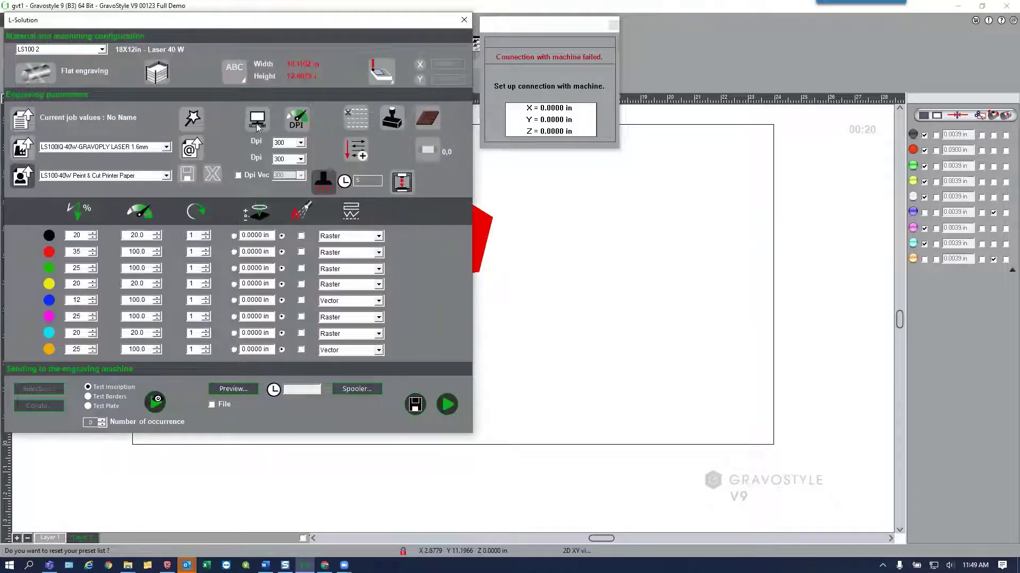
left_click(102, 49)
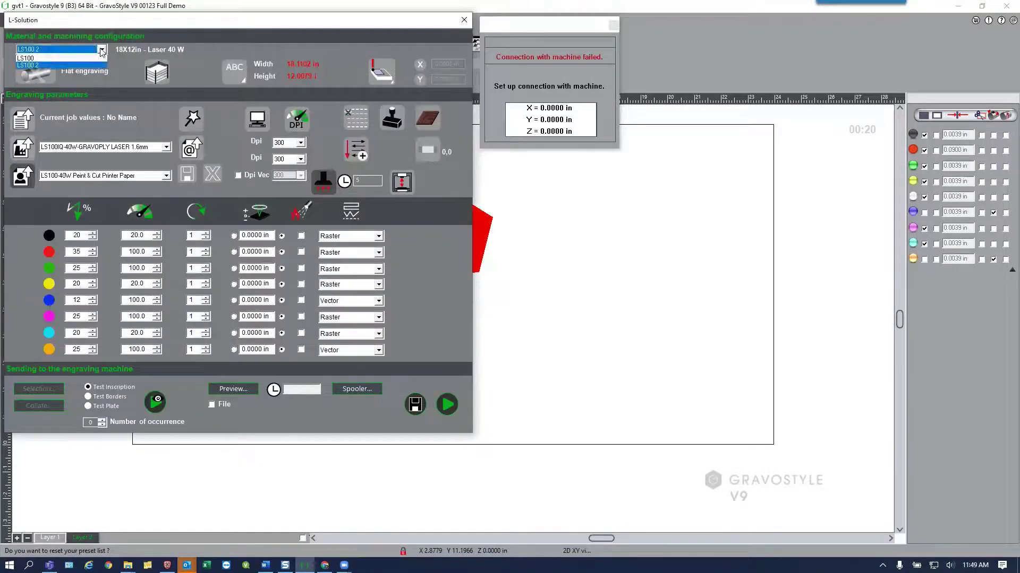
left_click(59, 59)
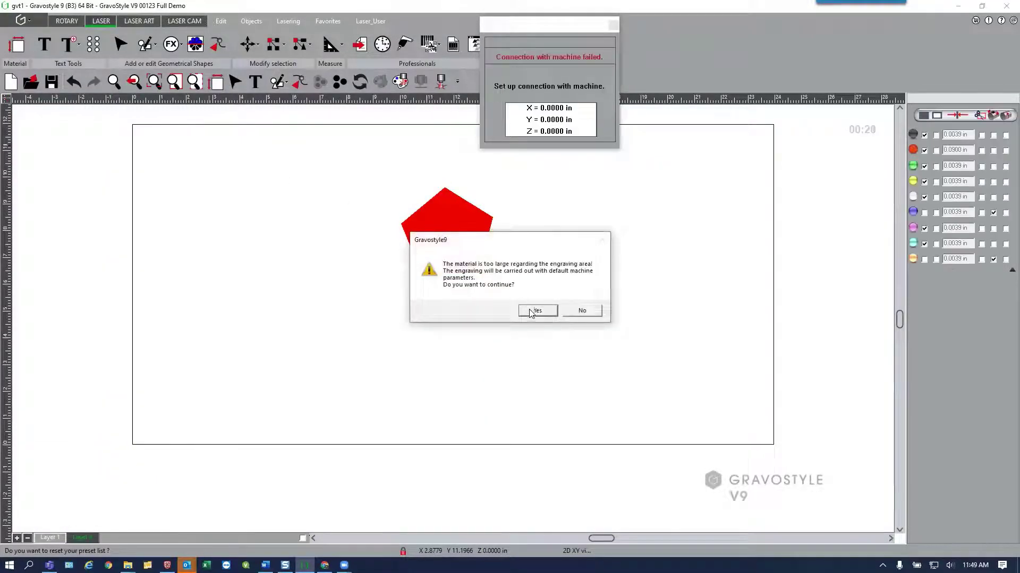
left_click(533, 312)
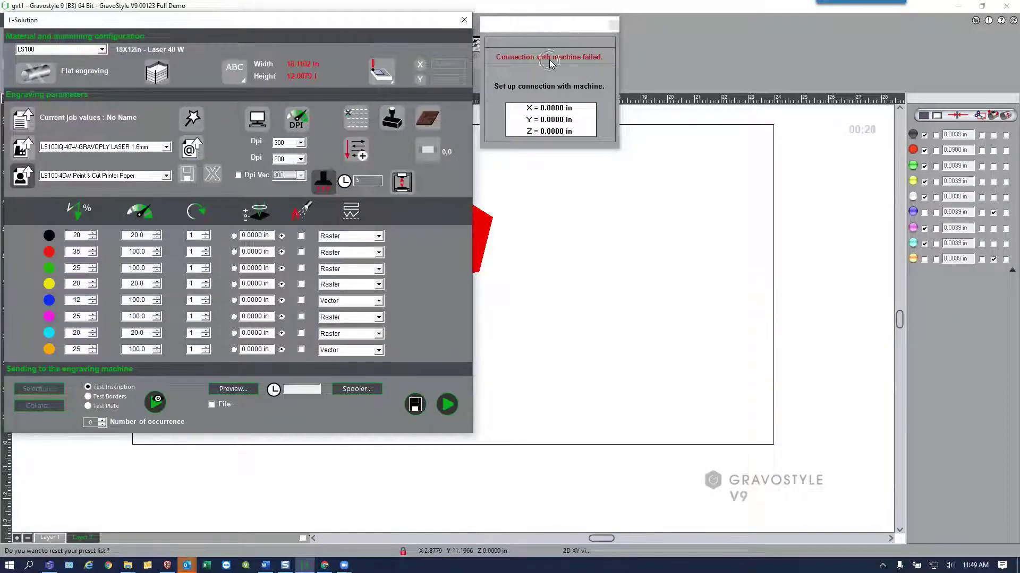
- Look over the machine connection status and the additional engraving options in the engraving parameters
left_click(549, 60)
left_click(429, 122)
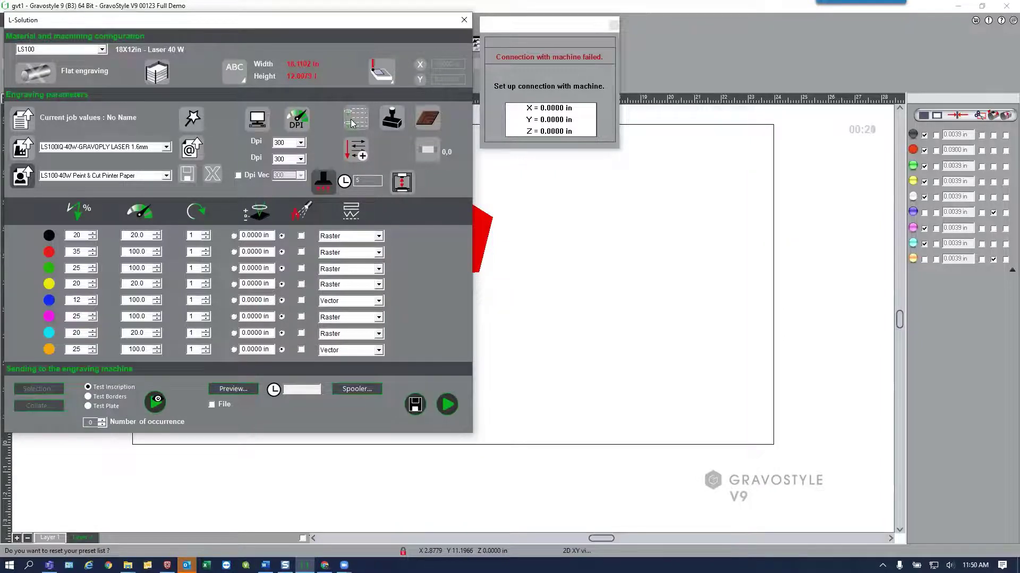
left_click(356, 151)
- Set the raster and vector power corrections to 1 each and accept them
left_click(428, 151)
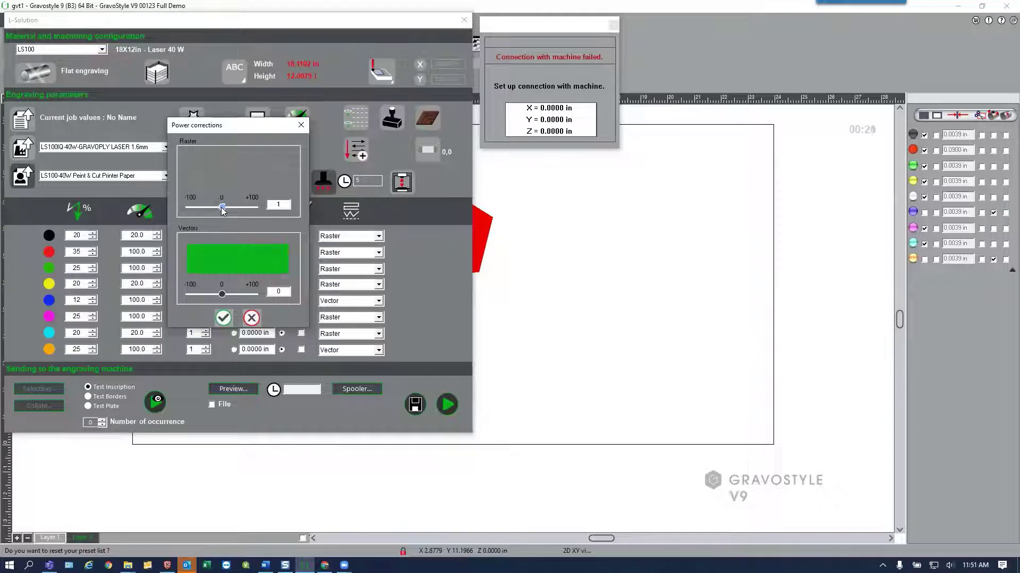
left_click_drag(223, 212, 218, 212)
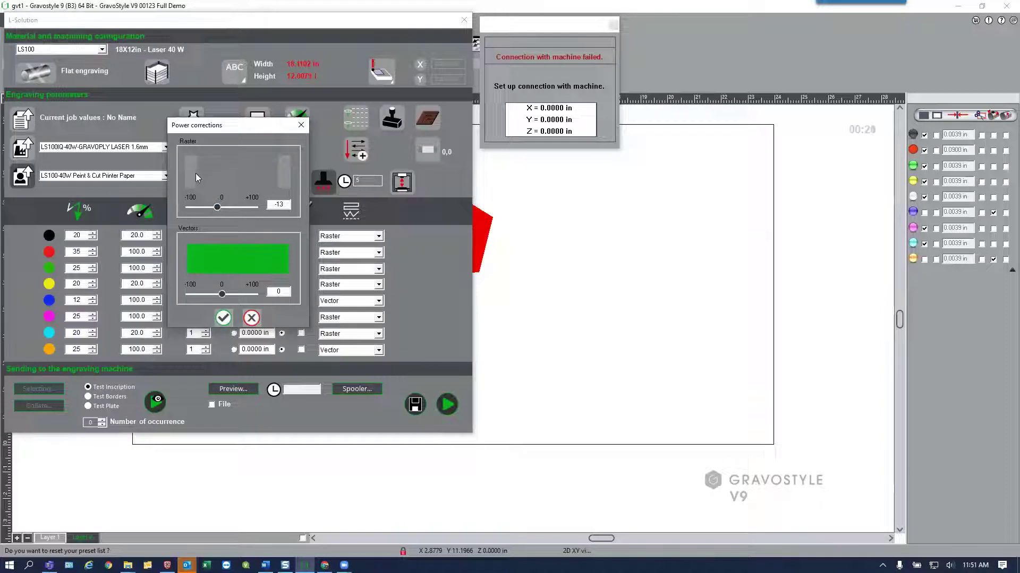
left_click_drag(219, 209, 222, 208)
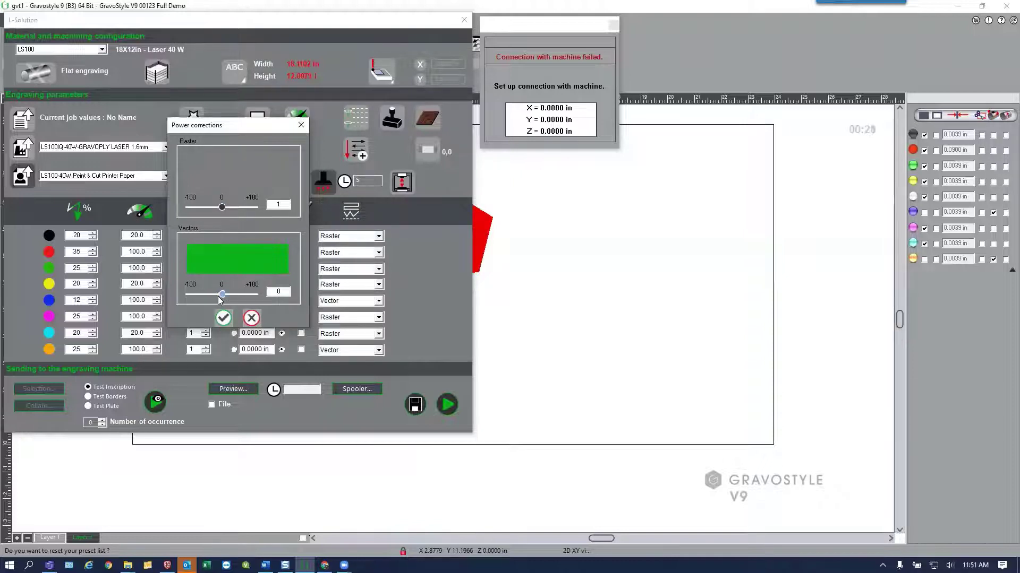
left_click_drag(219, 300, 221, 295)
left_click(224, 319)
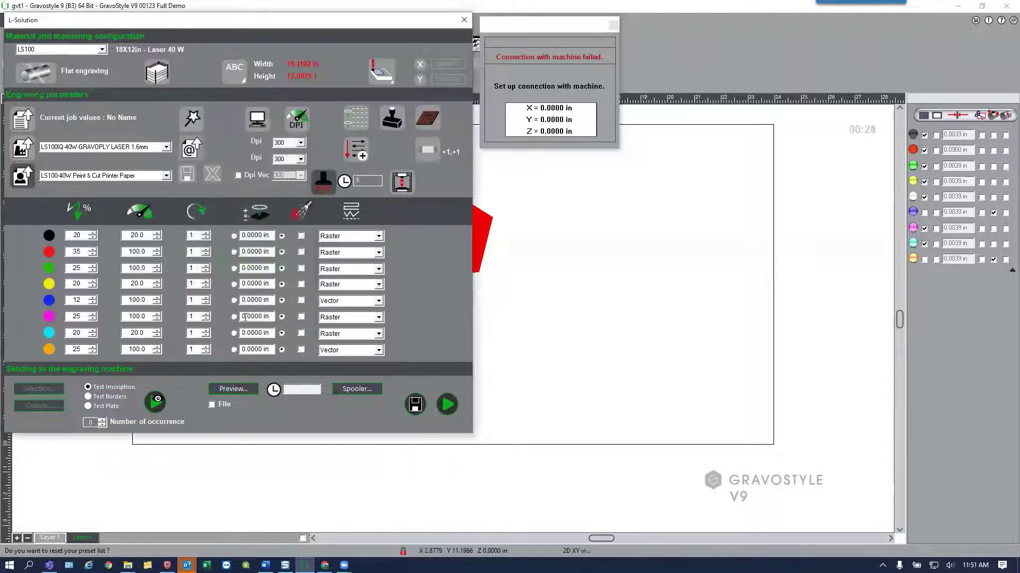
- Examine the Z up position option and the available raster Dpi resolutions, keeping 300
left_click(329, 185)
left_click(402, 183)
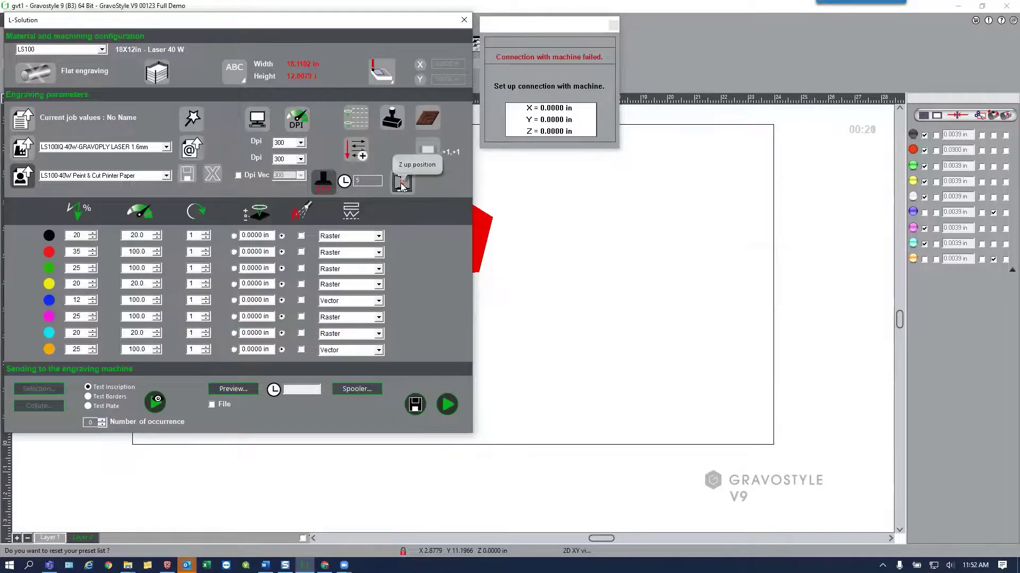
left_click(402, 183)
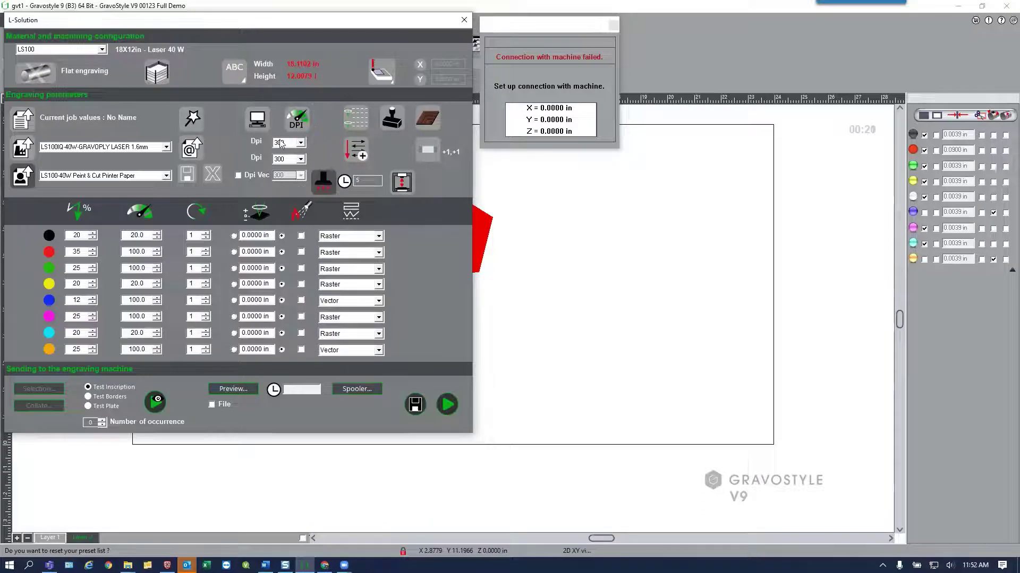
left_click(300, 143)
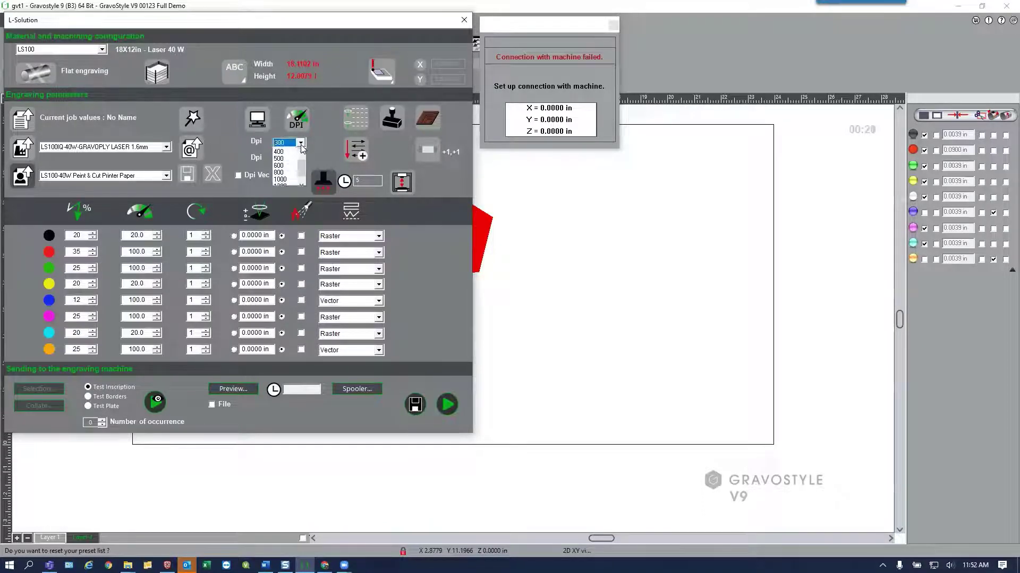
left_click(294, 147)
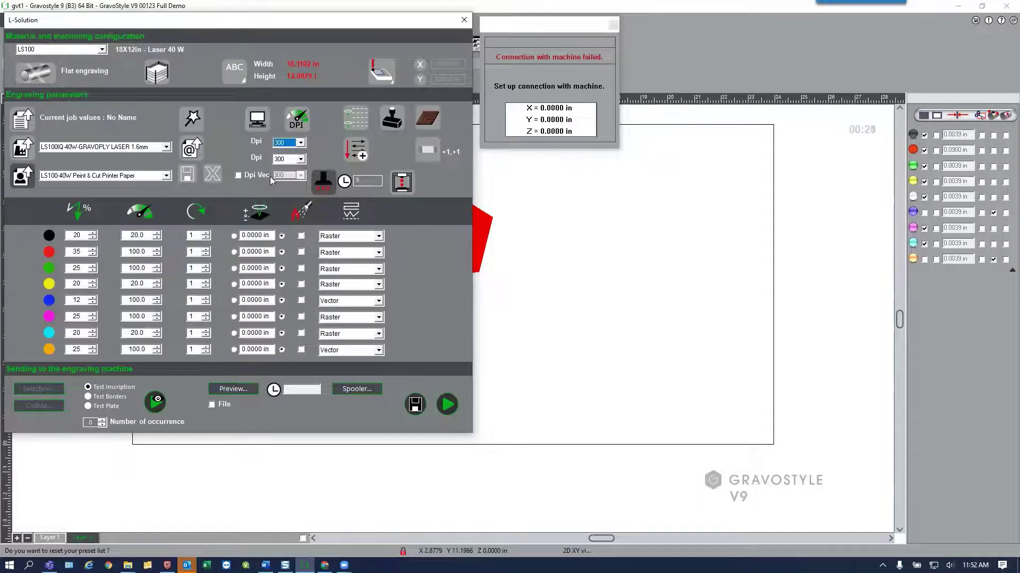
- Enable the separate vector resolution and set Dpi Vec to 300000, keeping the raster Dpi at 300
left_click(237, 176)
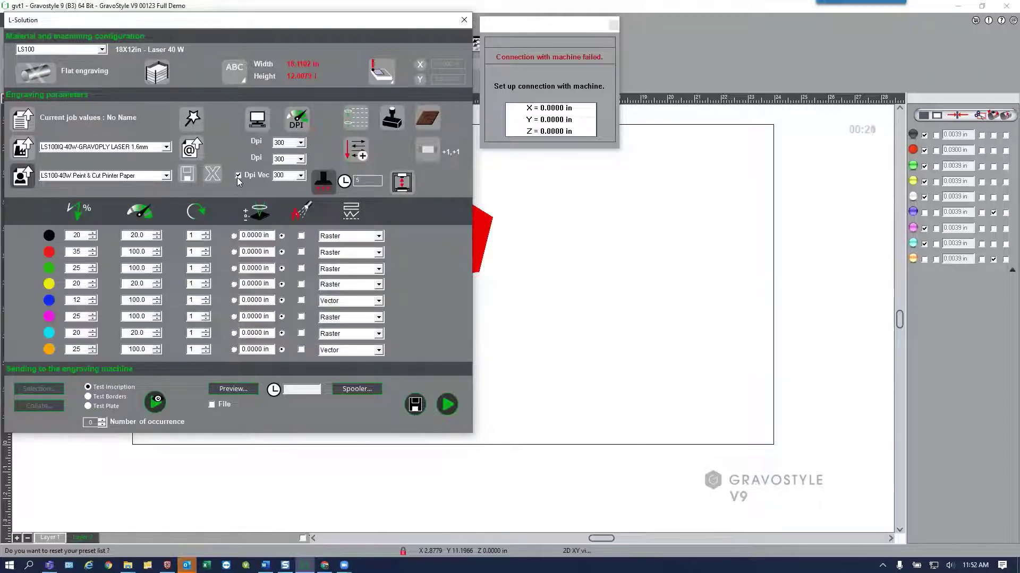
left_click(300, 144)
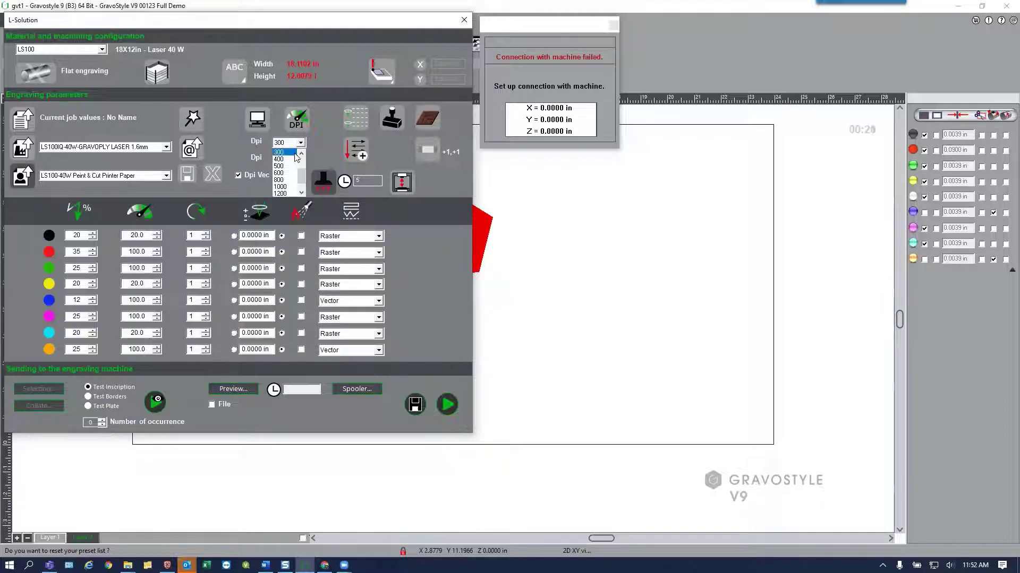
left_click(286, 152)
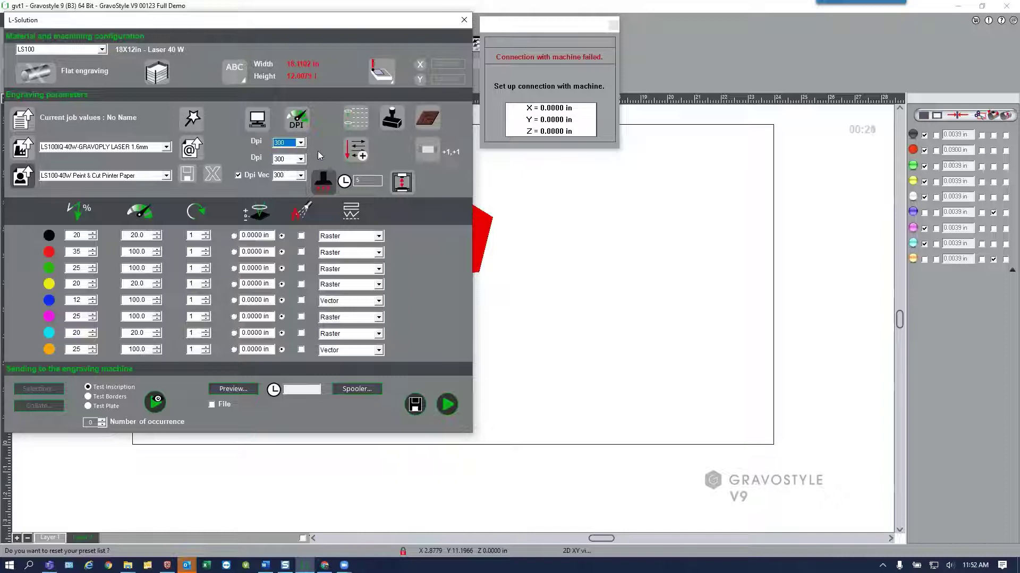
left_click(300, 176)
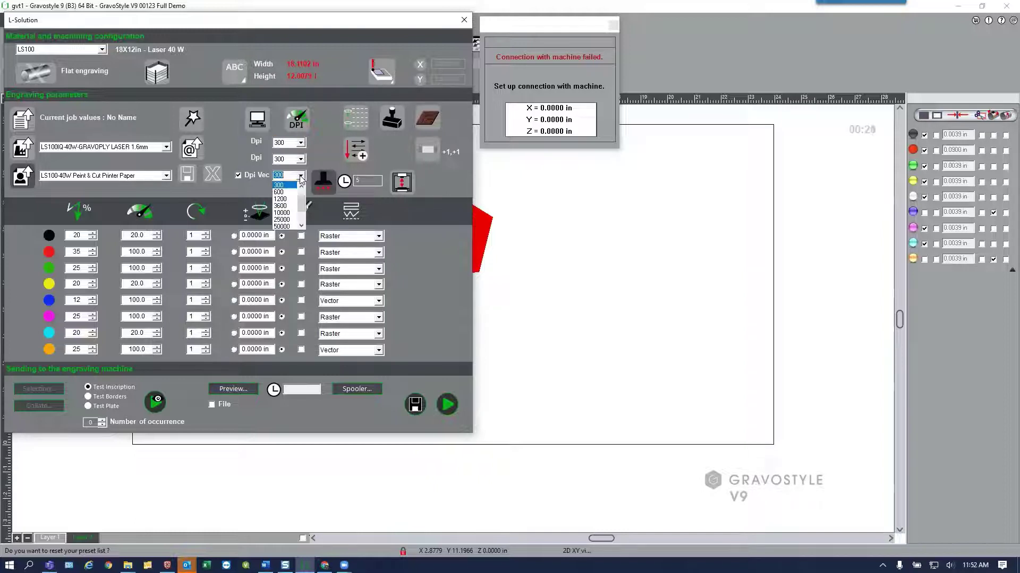
left_click(291, 213)
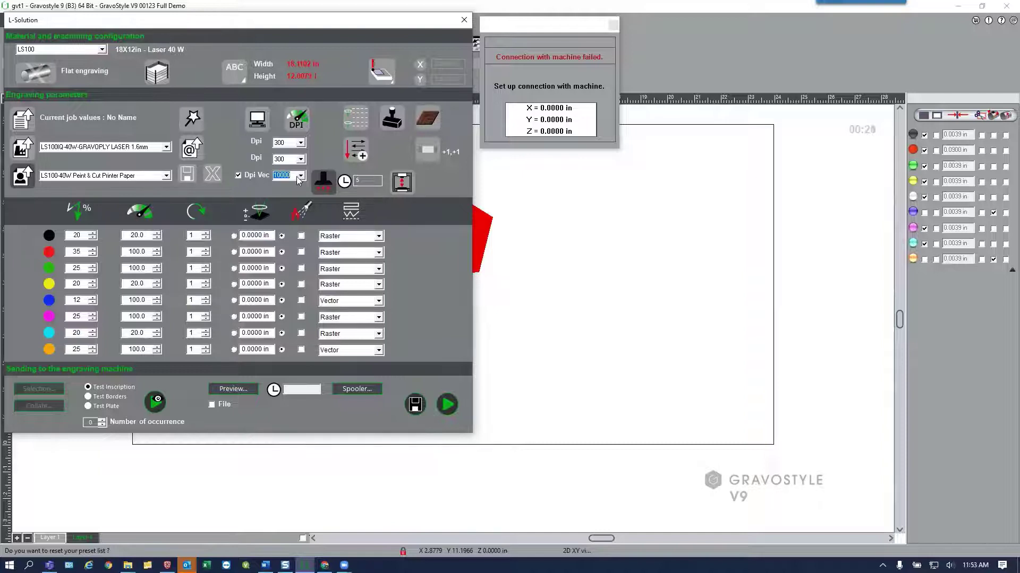
left_click(301, 176)
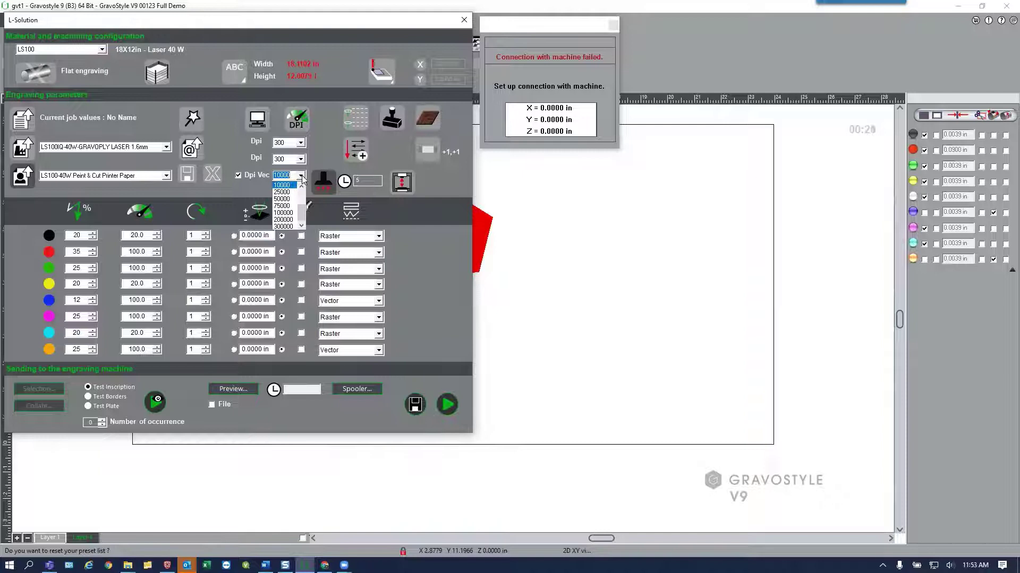
left_click(290, 226)
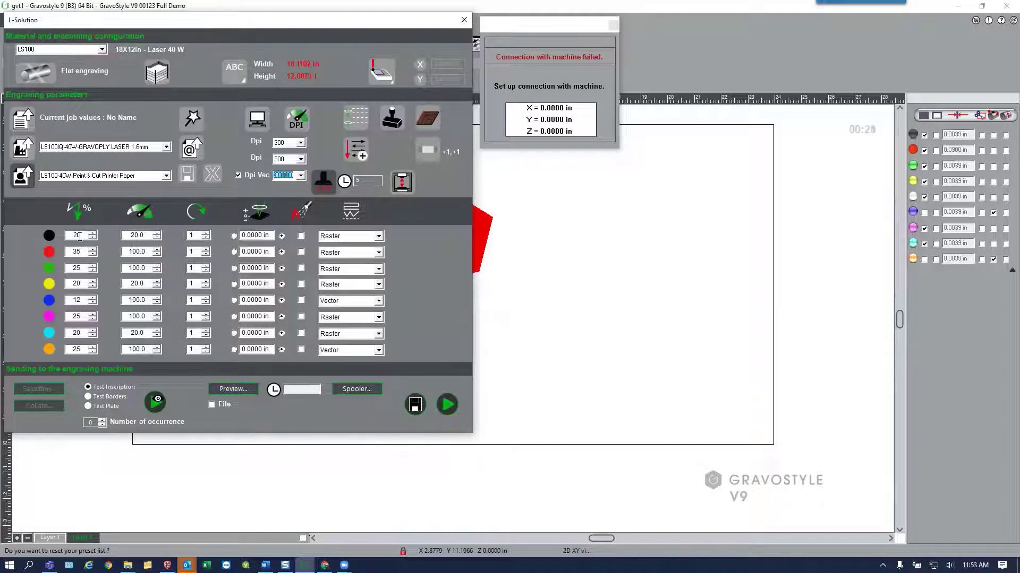
- Examine the black colour's Z offset, air assist and engraving mode options, keeping it on Raster
left_click(234, 236)
double_click(258, 236)
left_click(301, 237)
left_click(379, 236)
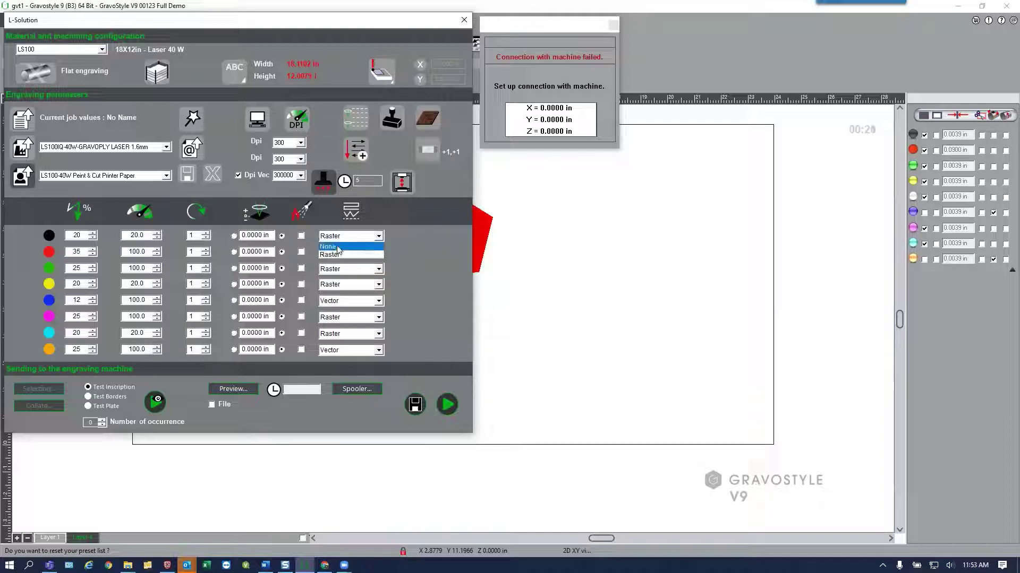
left_click(378, 237)
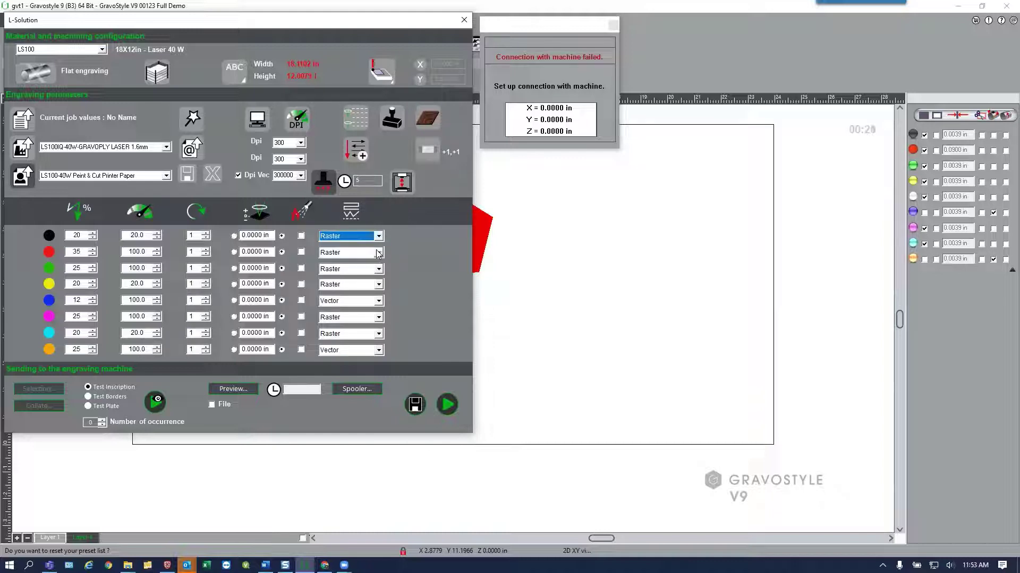
- Compare the engraving modes offered for red and blue with their colour palette settings, keeping red on Raster and blue on Vector
left_click(378, 253)
left_click(378, 253)
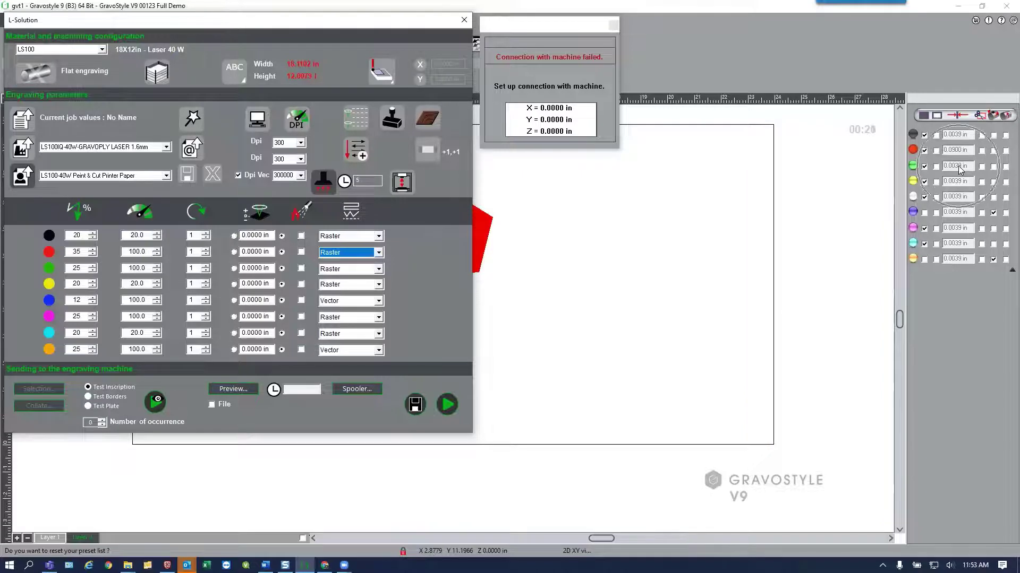
key("ctrl")
key("ctrl")
left_click(382, 254)
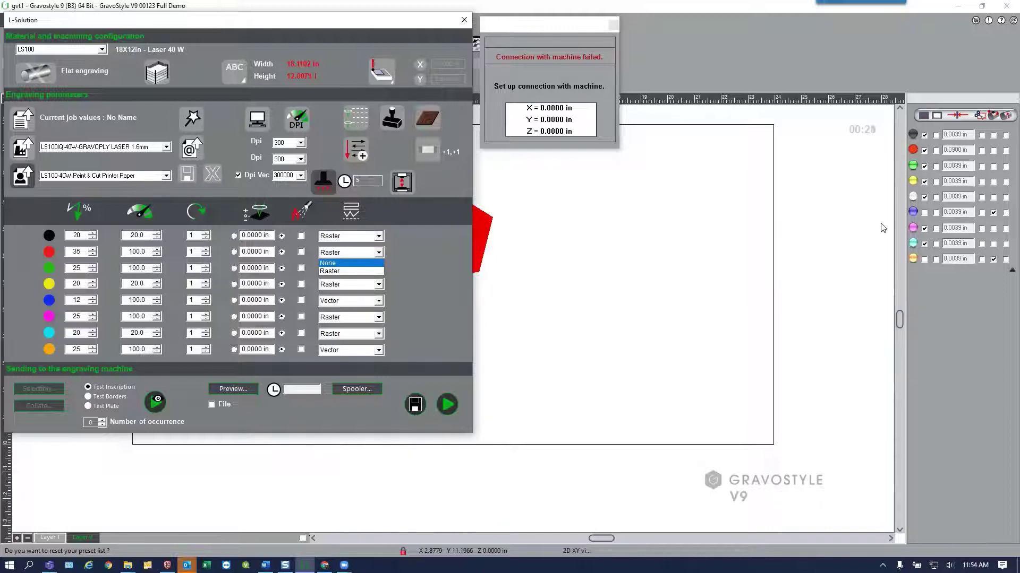
left_click(993, 214)
key("ctrl")
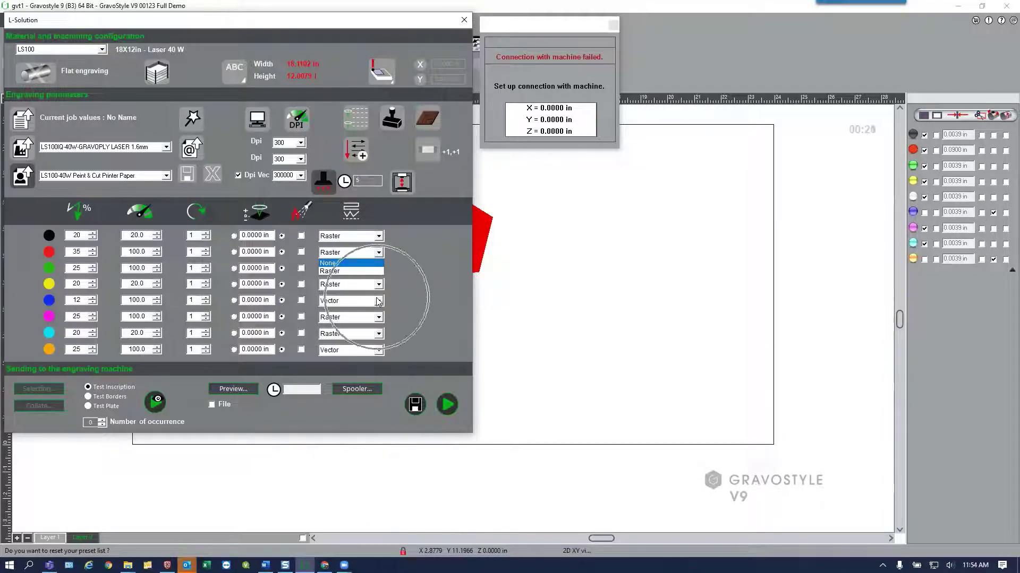
left_click(378, 301)
left_click(378, 301)
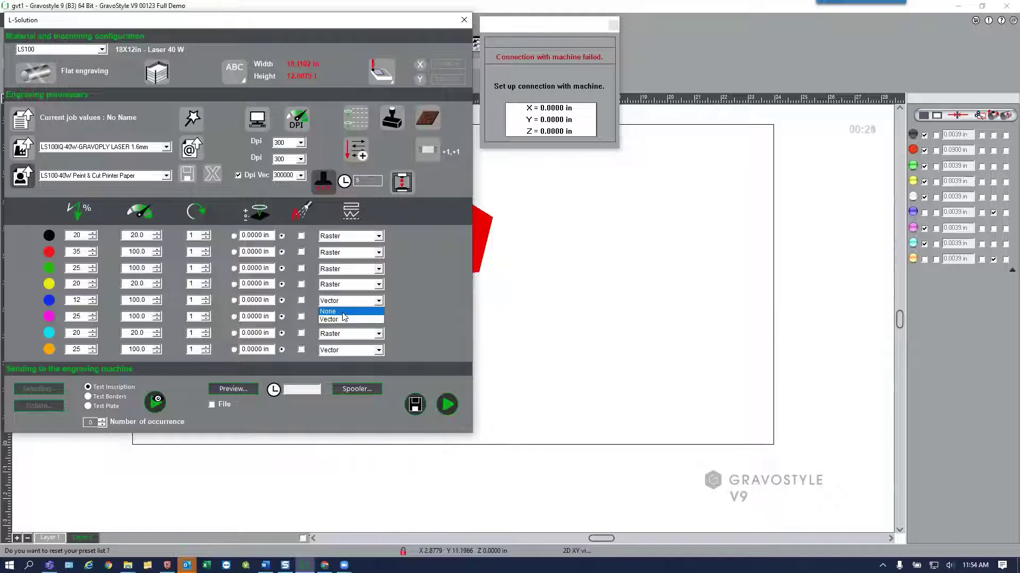
left_click(373, 304)
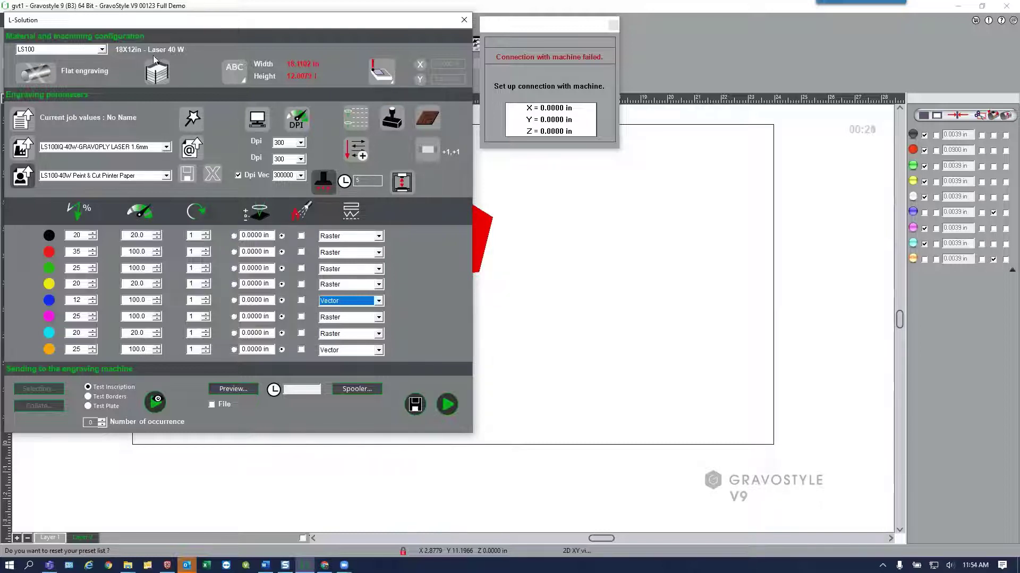
- Load the LS100IQ-40W-ACRYLIC 10mm material preset and examine the power and speed values for orange and black
left_click(167, 147)
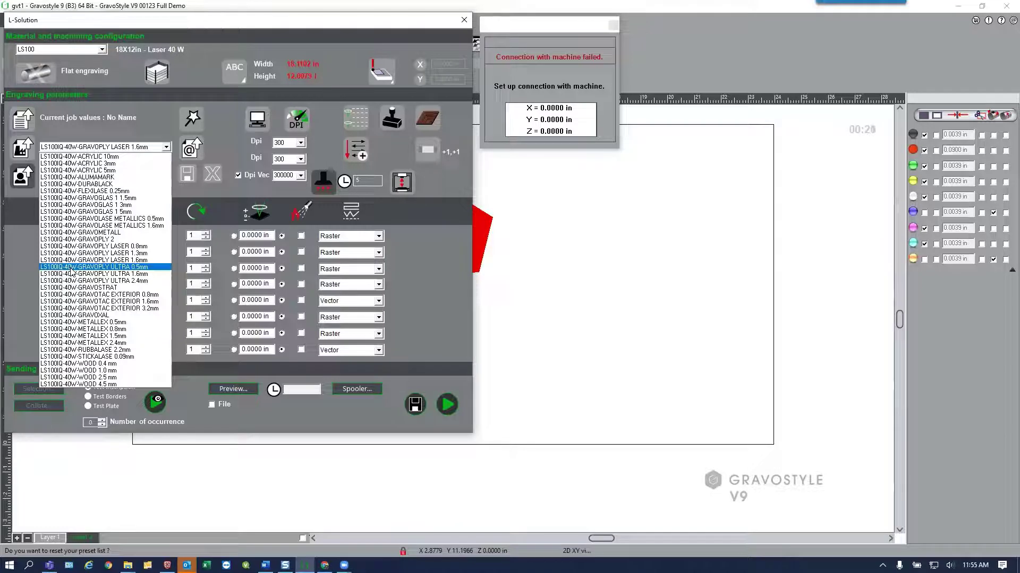
left_click(92, 156)
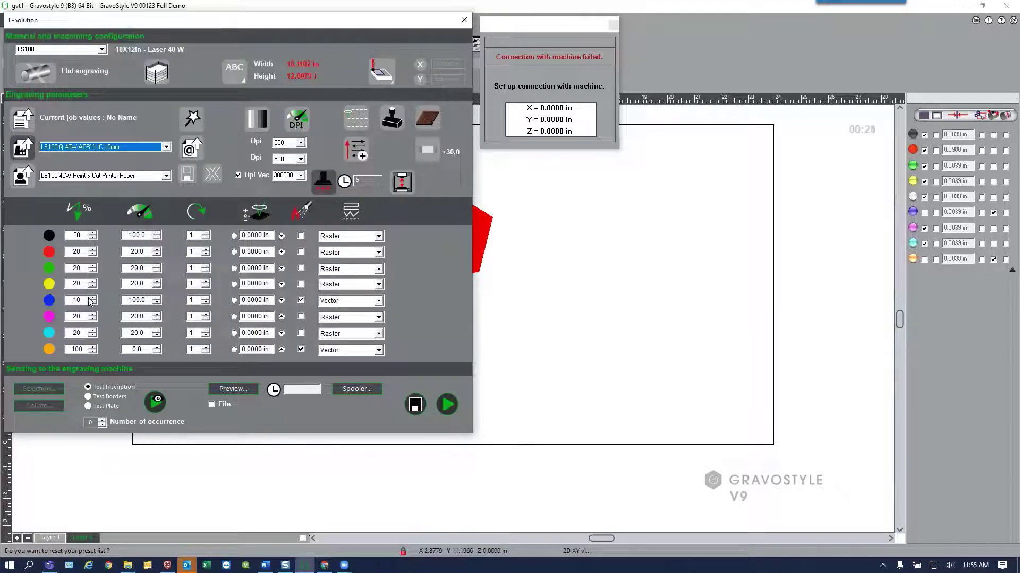
left_click(77, 349)
left_click(130, 348)
left_click(81, 234)
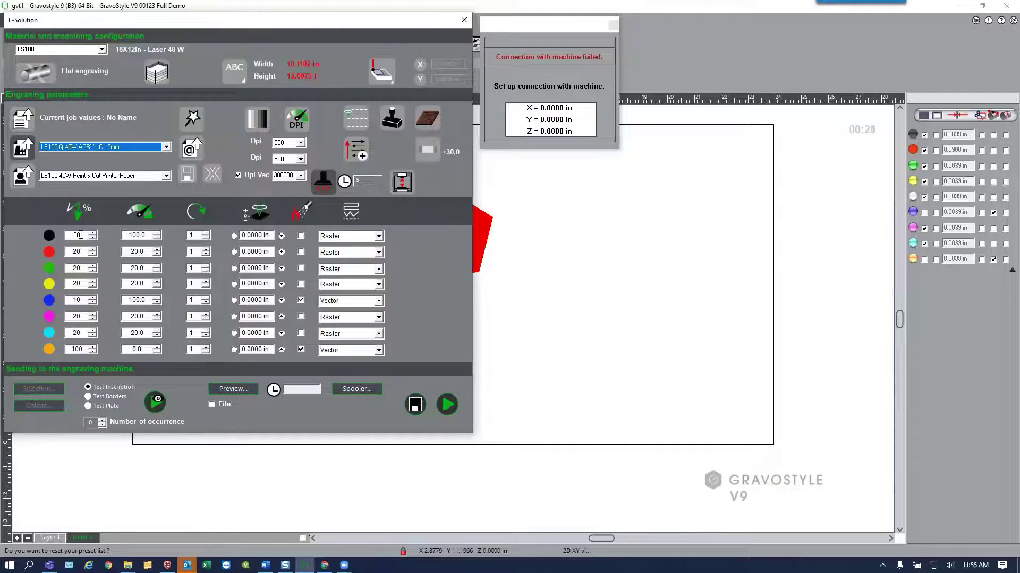
left_click(139, 234)
- Look through the factory material presets and the user-defined presets without changing either selection
left_click(166, 147)
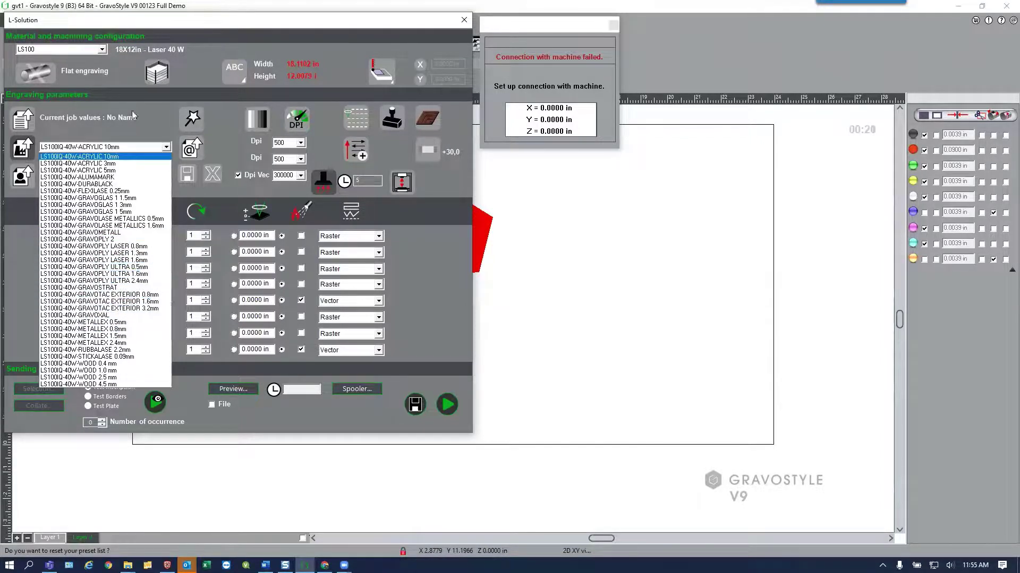
left_click(149, 131)
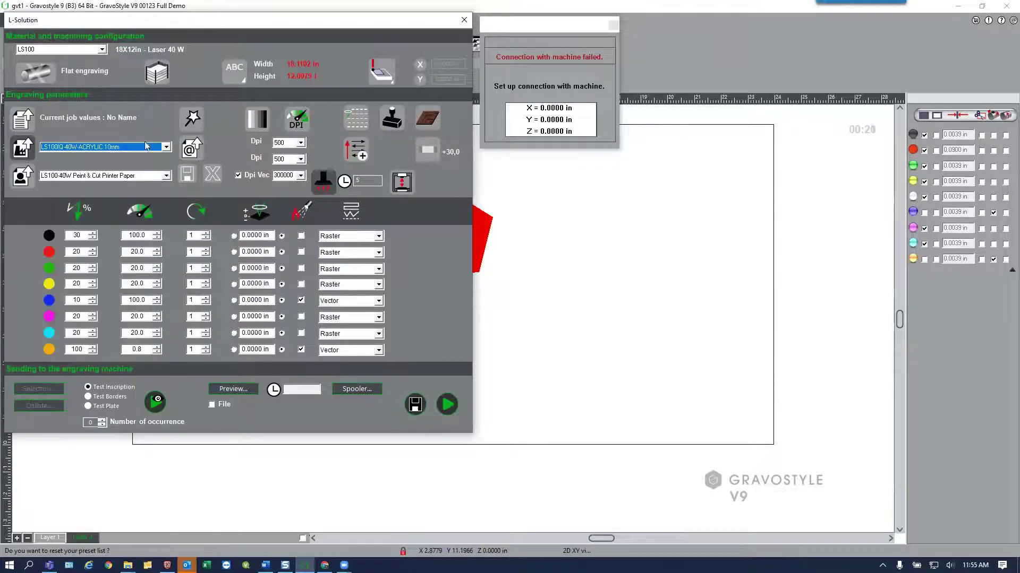
left_click(166, 177)
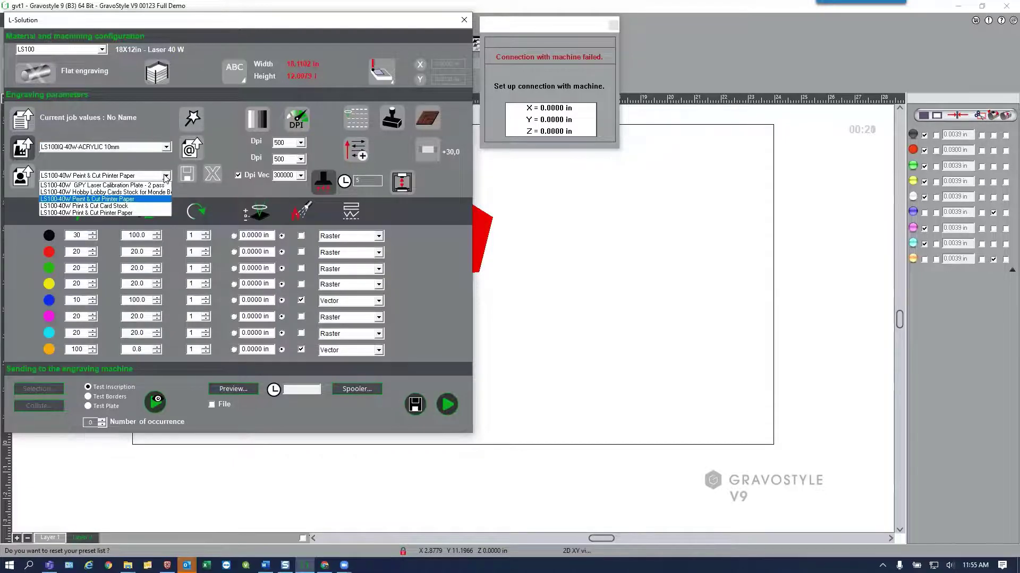
left_click(166, 177)
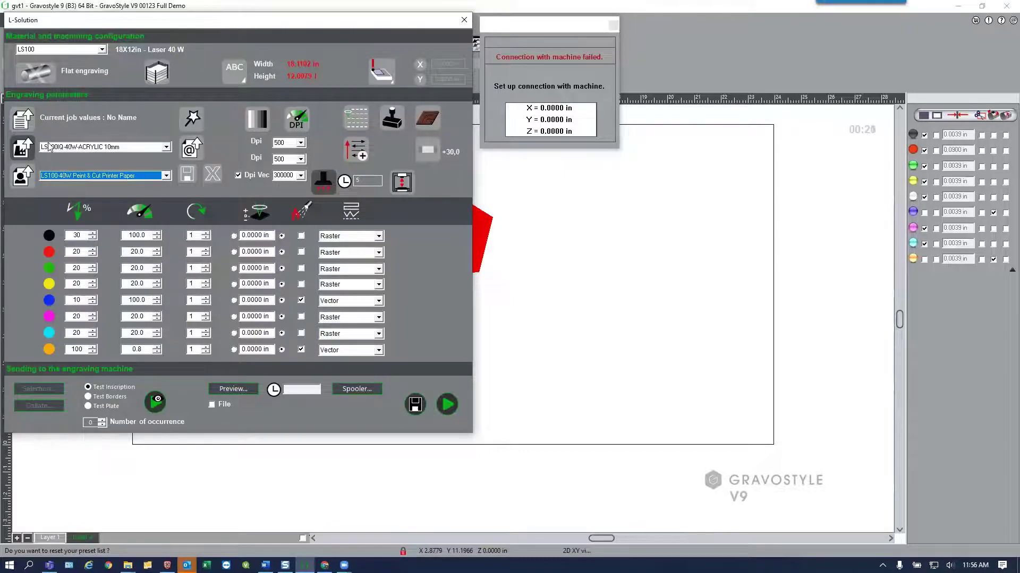
- Load the user preset LS100-40W Print & Cut Card Stock
left_click(165, 176)
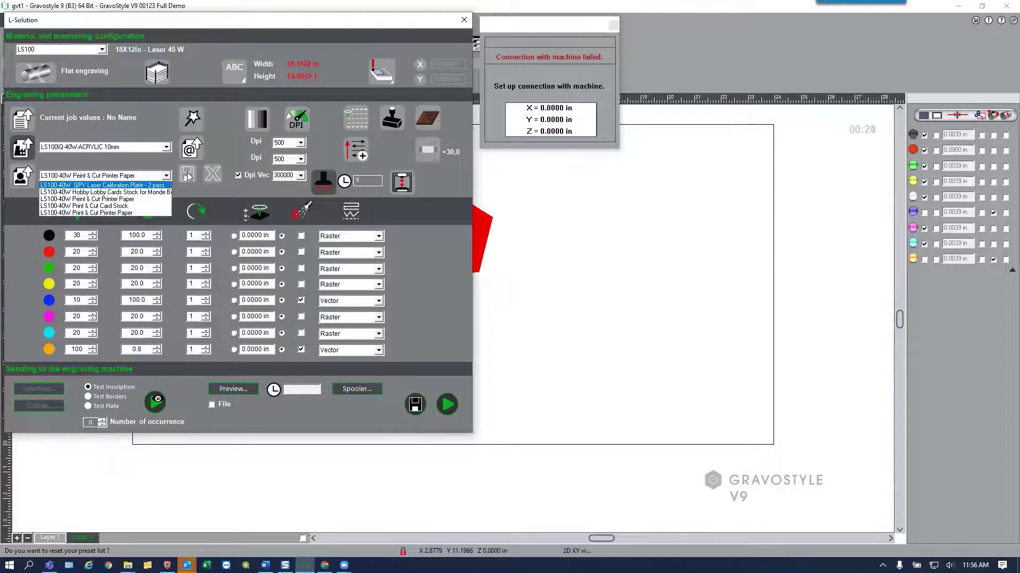
key("ctrl")
key("ctrl")
key("ctrl")
key("ctrl")
left_click(93, 207)
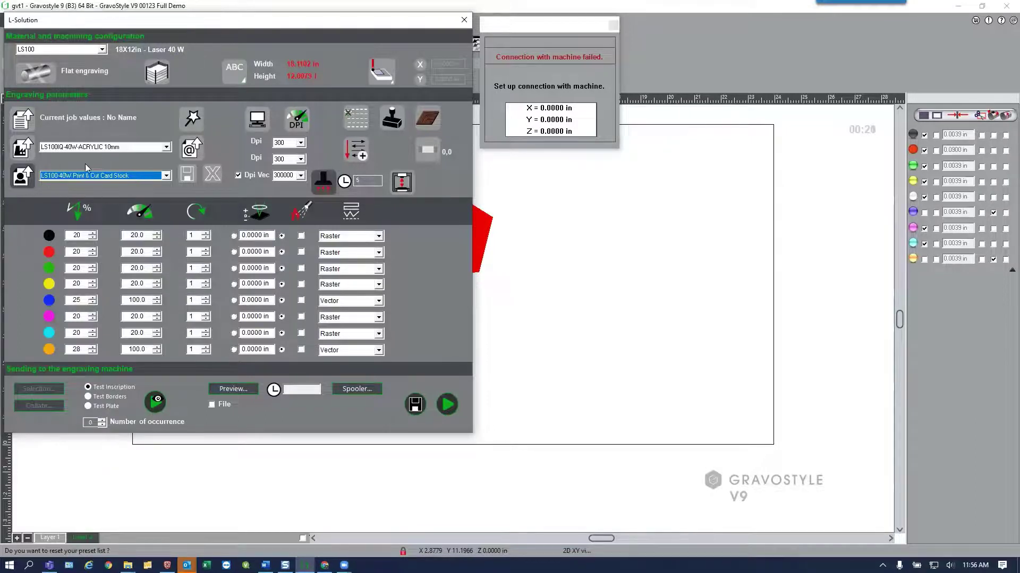
- Examine the cylinder types offered in the rotary axis parameters, keeping Flat engraving
left_click(43, 72)
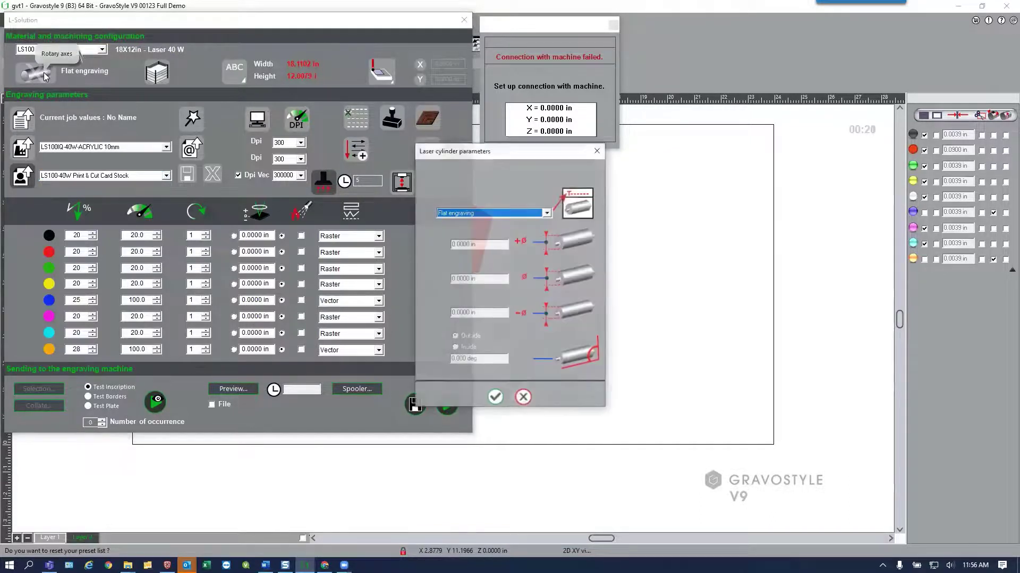
left_click(546, 213)
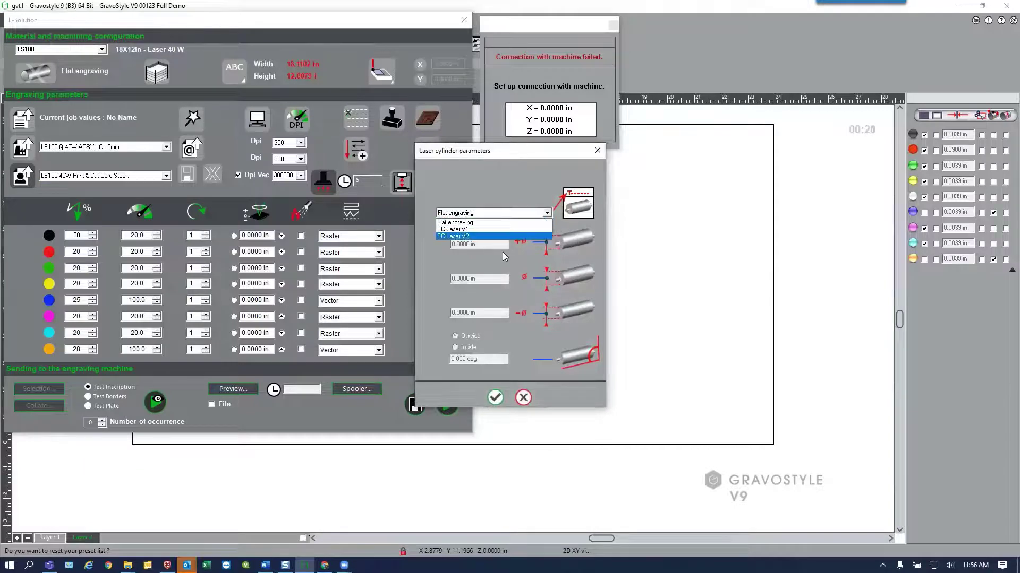
left_click(602, 149)
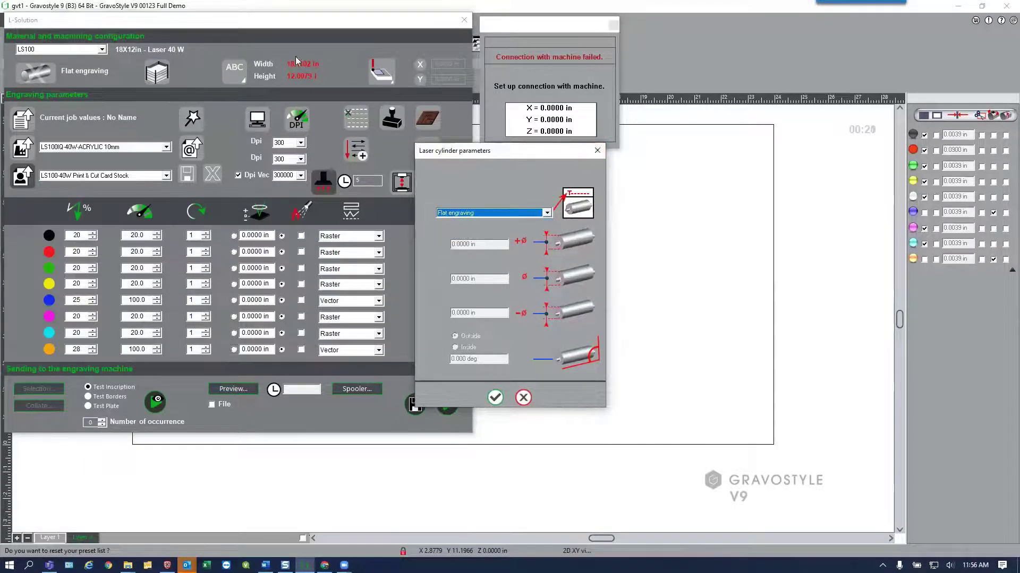
left_click(598, 152)
- Look through the text orientation options and the piece origin options, cancelling both without a change
left_click(234, 67)
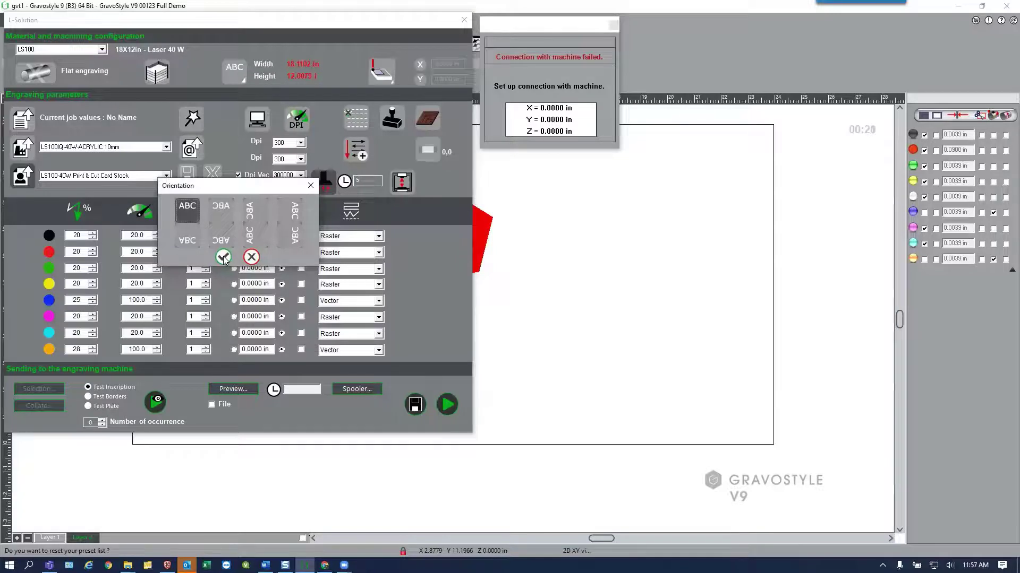
left_click(252, 257)
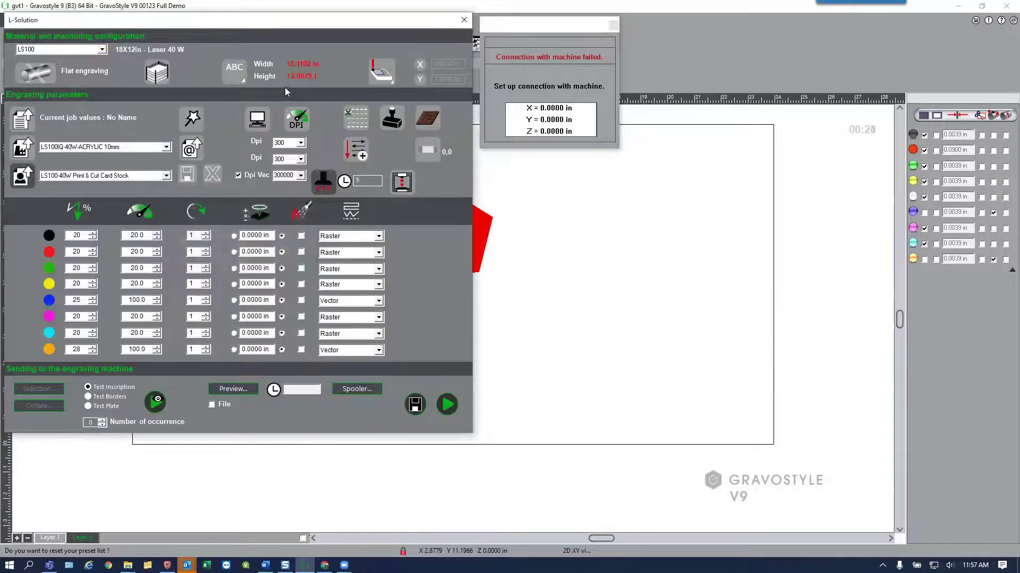
left_click(390, 79)
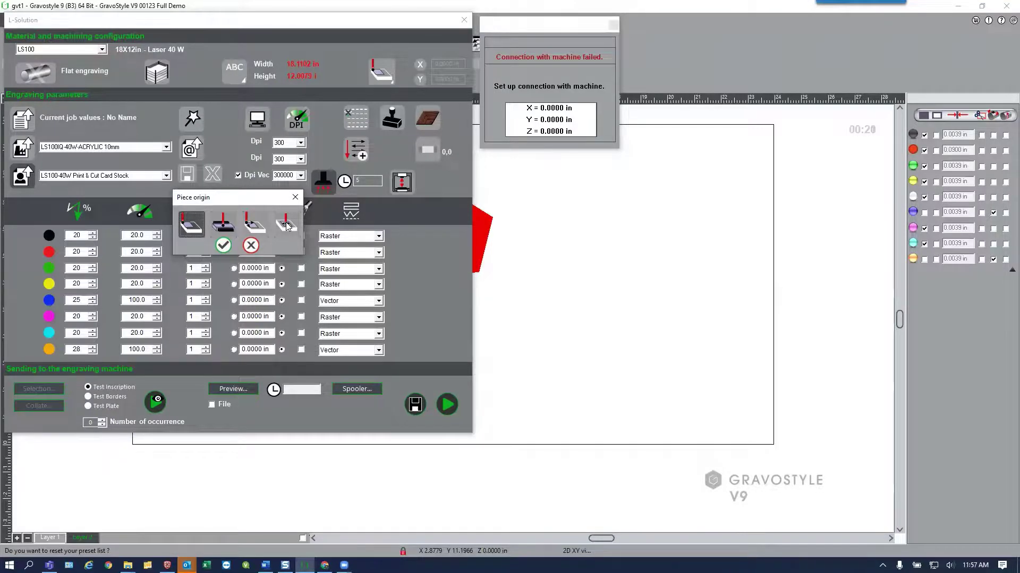
left_click(252, 246)
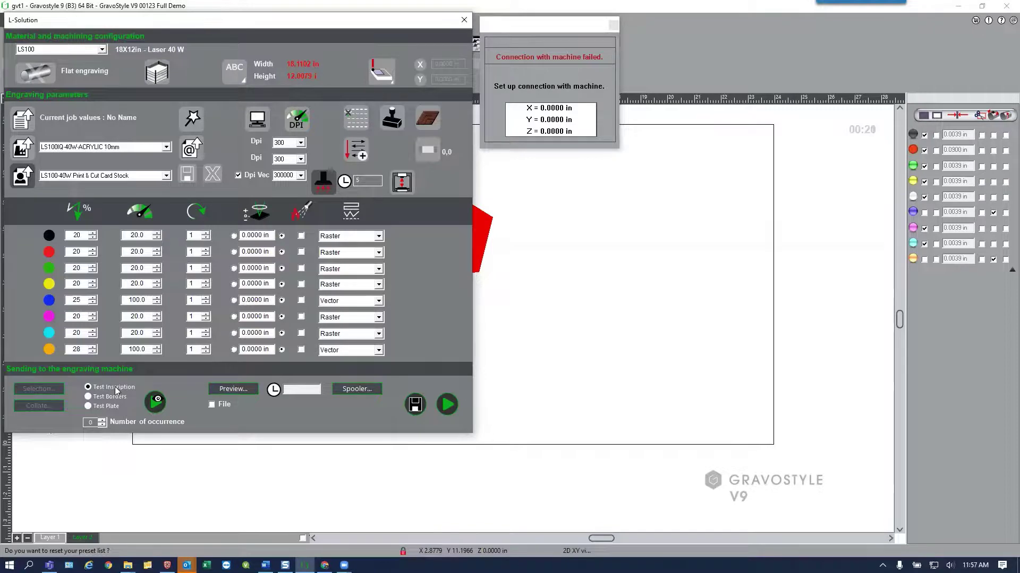
- Try a machine test with Test Plate, and restore Test Inscription as the test mode
left_click(90, 407)
left_click(156, 405)
left_click(91, 389)
- Save the current job's engraving parameters, try to send the job to the engraving machine, and close the L-Solution window
left_click(416, 405)
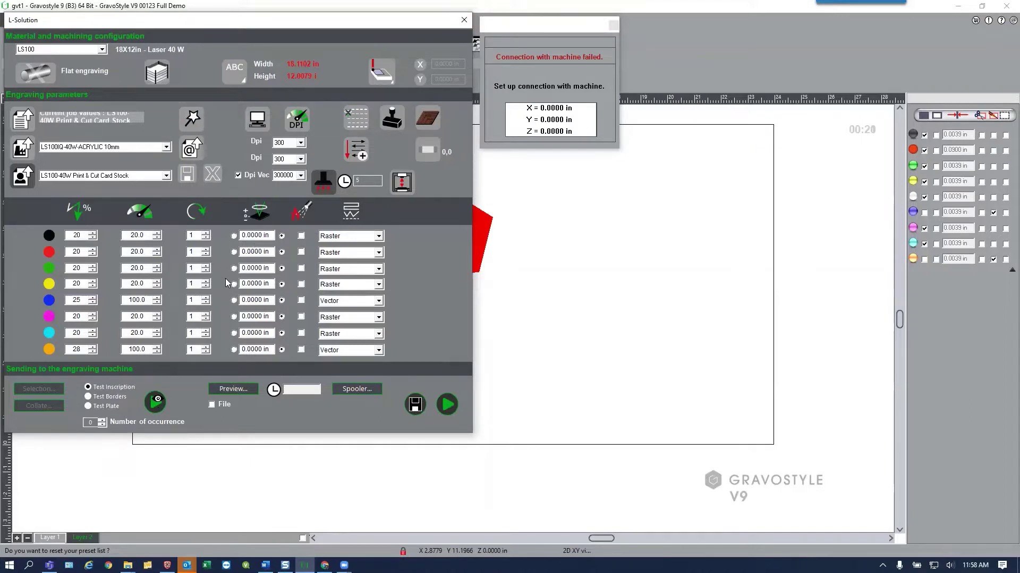
left_click(448, 403)
left_click(447, 404)
left_click(448, 405)
left_click(464, 22)
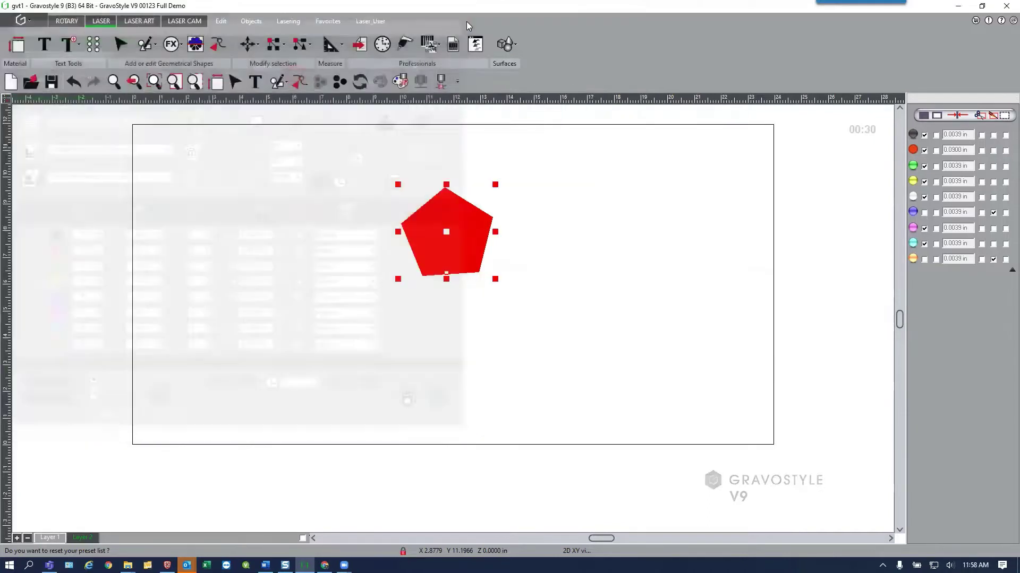